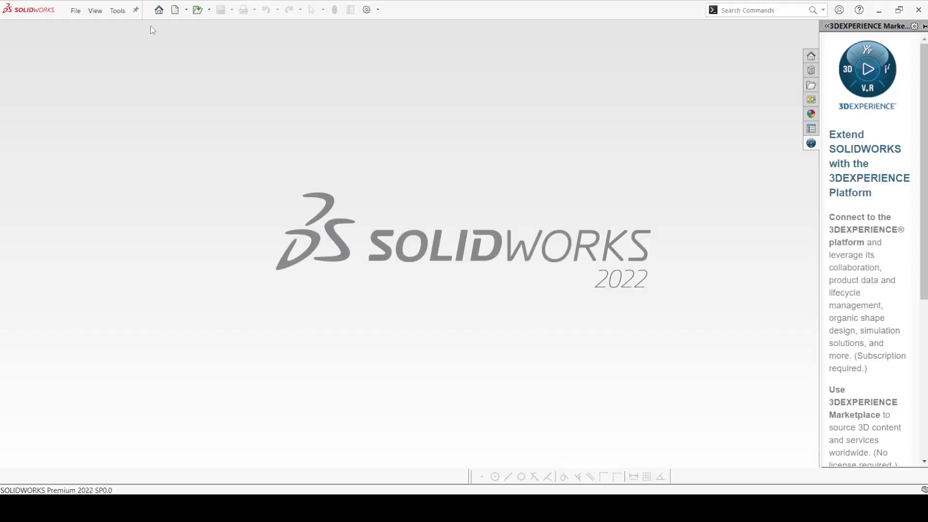
Step: Create a new part document and switch its units from MMGS to IPS (inch, pound, second)
{"action": "left_click", "coordinate": [176, 15]}
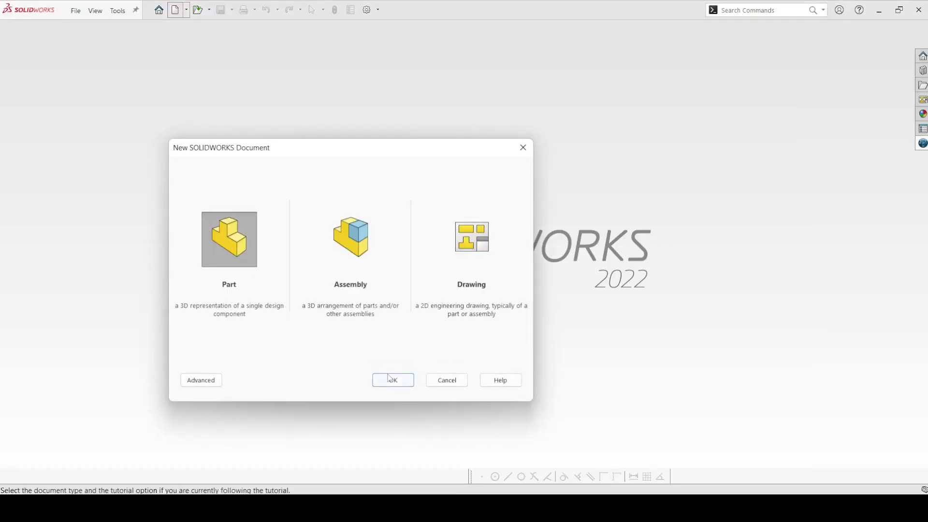
{"action": "left_click", "coordinate": [391, 379]}
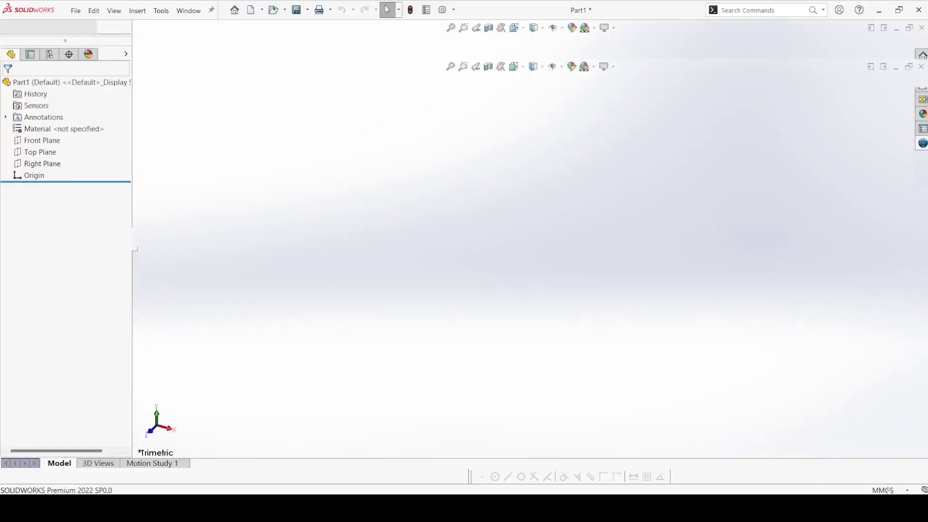
{"action": "left_click", "coordinate": [888, 490]}
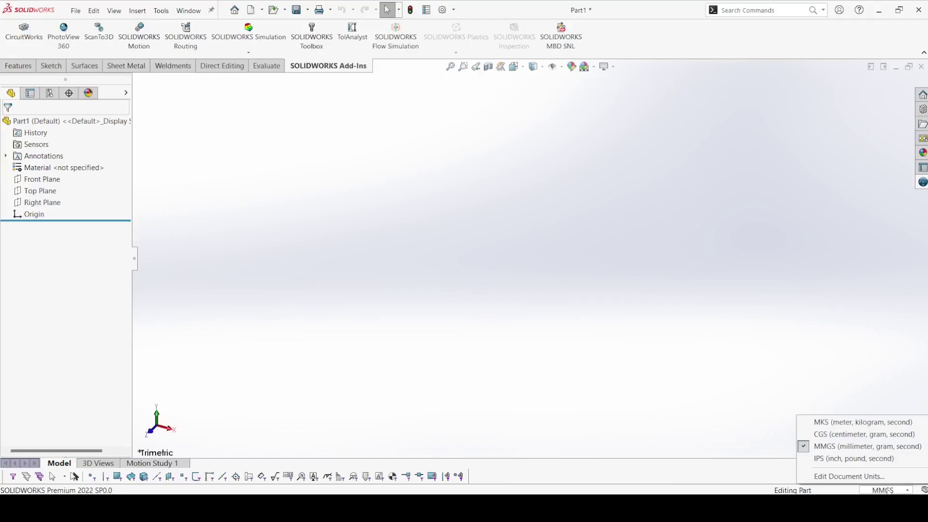
{"action": "left_click", "coordinate": [837, 459]}
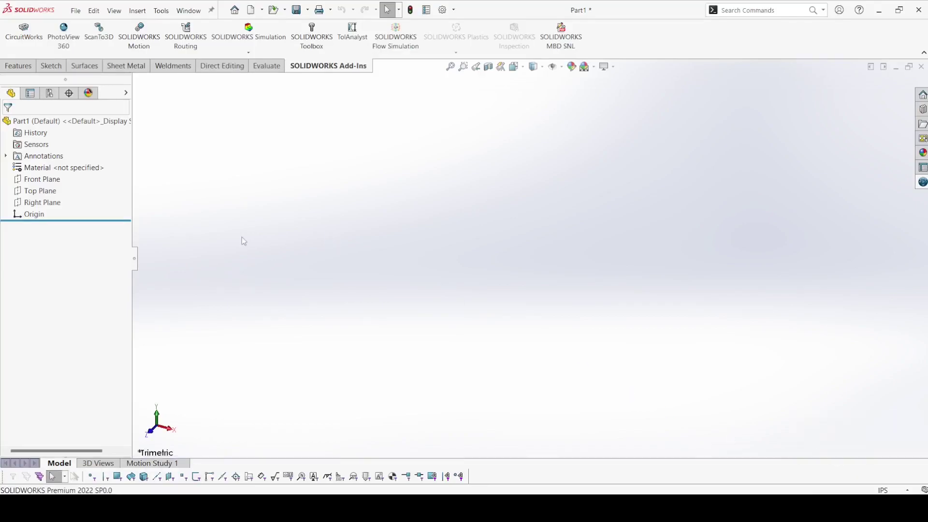
Step: Sketch a centre rectangle on the Top Plane, centred on the origin
{"action": "left_click", "coordinate": [46, 191]}
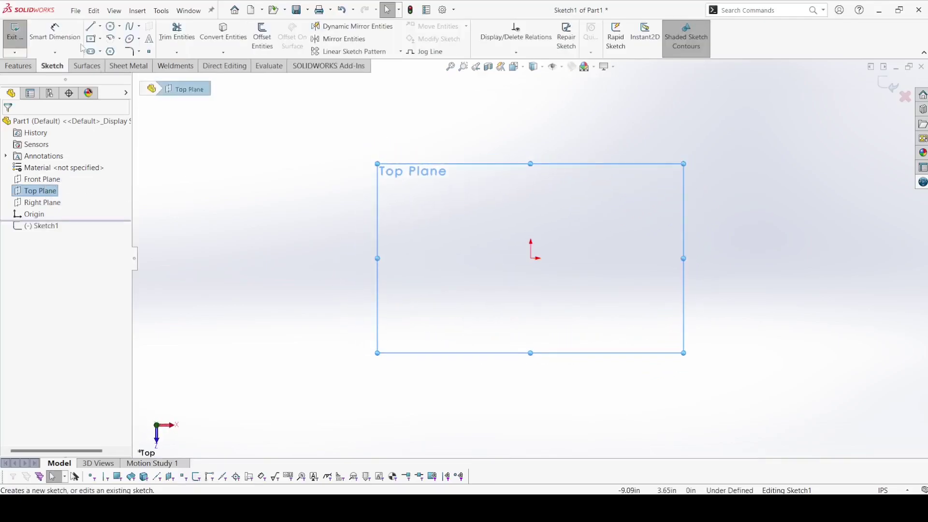
{"action": "left_click", "coordinate": [91, 39]}
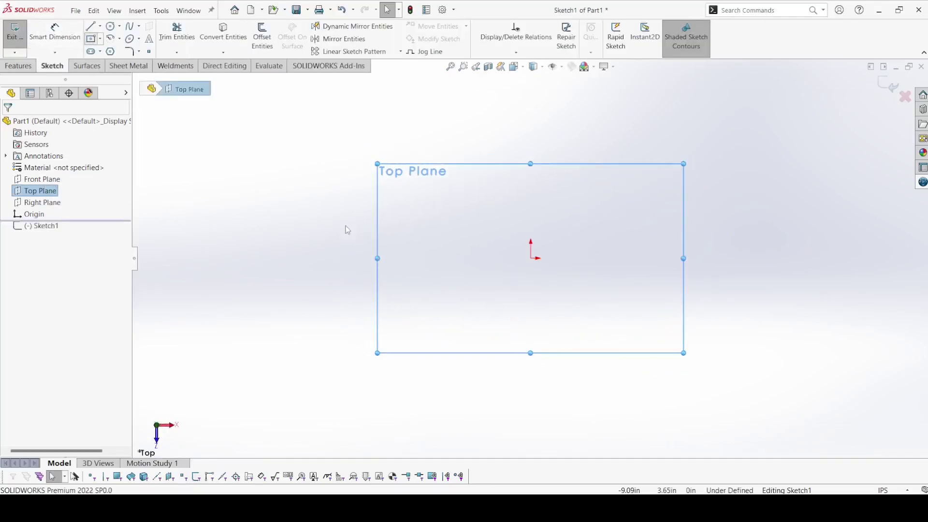
{"action": "left_click", "coordinate": [532, 260]}
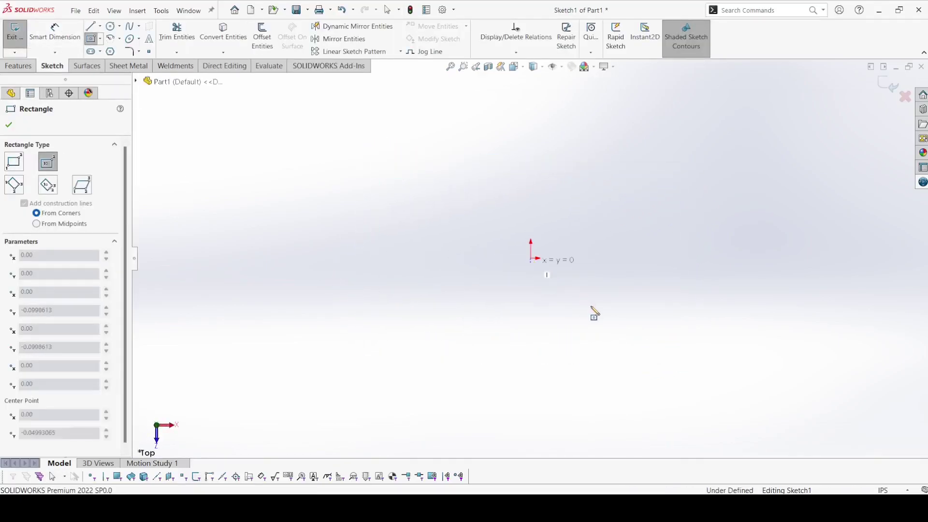
{"action": "left_click", "coordinate": [640, 343]}
Step: Dimension the rectangle's width and height to 3.00 in, making it fully defined
{"action": "key", "text": "d"}
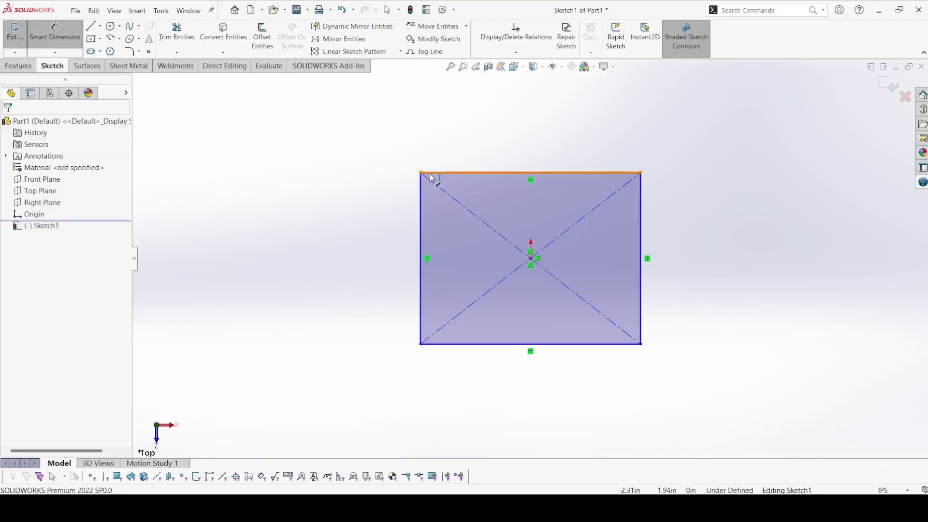
{"action": "left_click", "coordinate": [466, 151]}
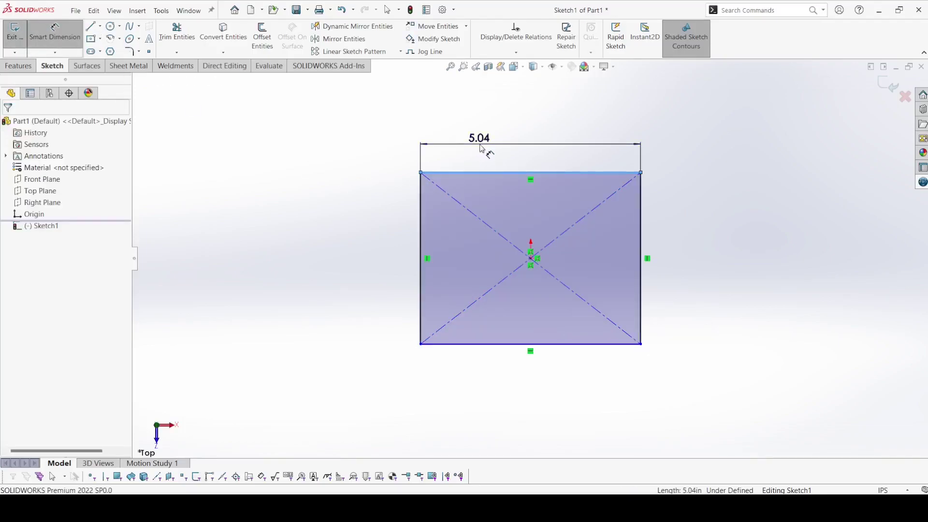
{"action": "left_click", "coordinate": [481, 149]}
{"action": "type", "text": "3"}
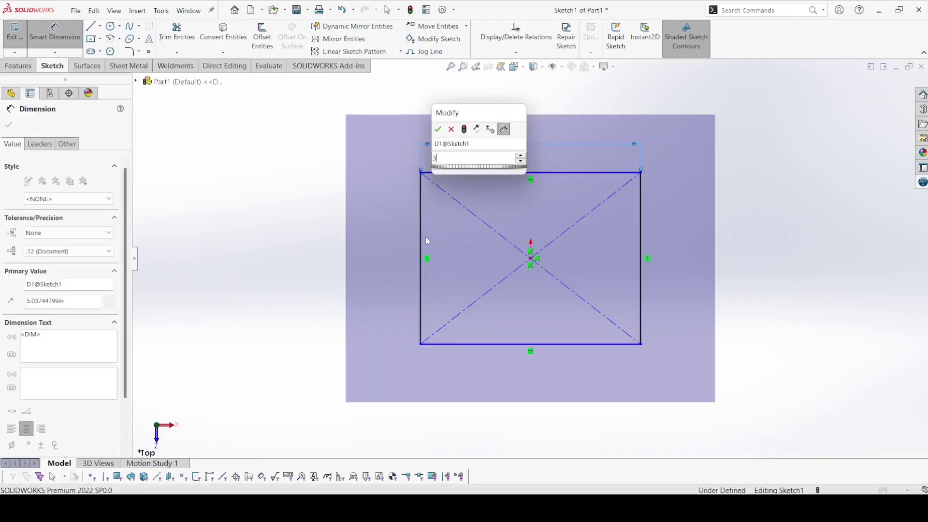
{"action": "key", "text": "Return"}
{"action": "left_click", "coordinate": [420, 234]}
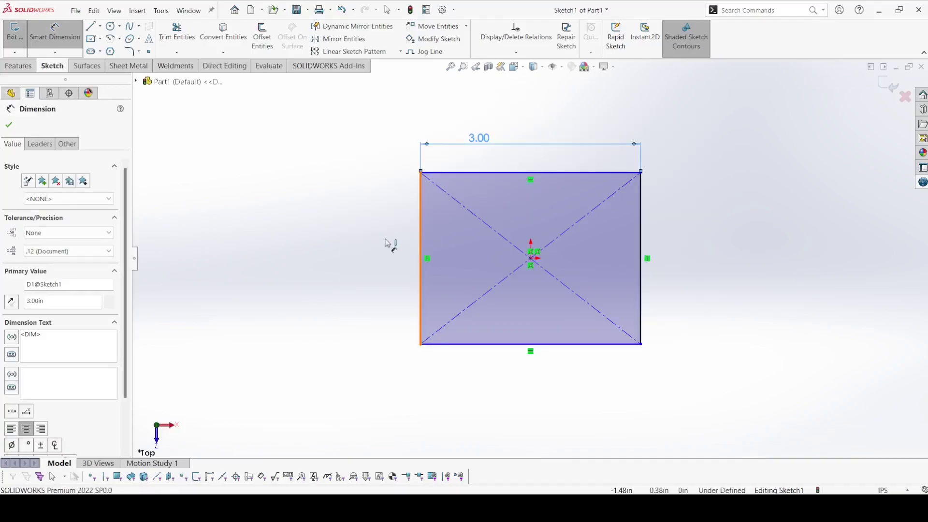
{"action": "left_click", "coordinate": [387, 241]}
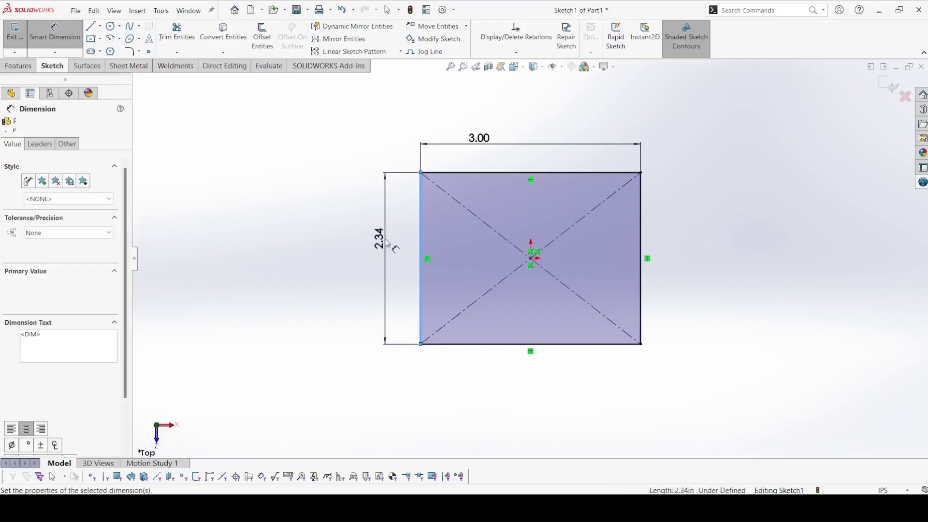
{"action": "key", "text": "Return"}
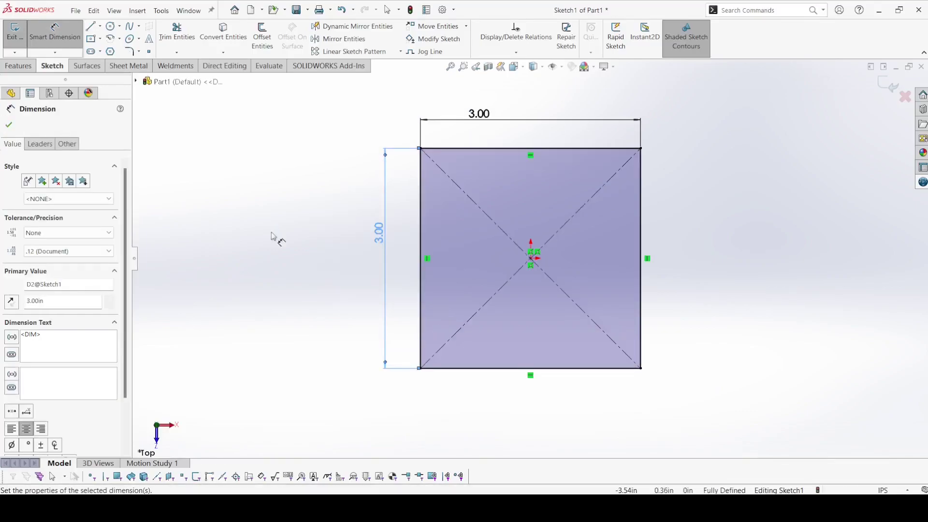
{"action": "left_click", "coordinate": [8, 126]}
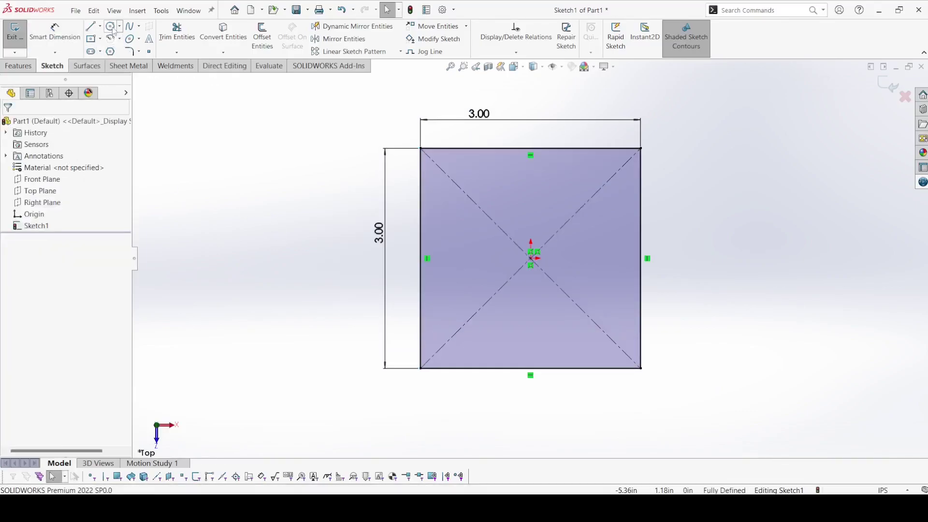
Step: Draw three circles inside the square: one near the top, two at lower left and right
{"action": "key", "text": "c"}
{"action": "left_click", "coordinate": [531, 182]}
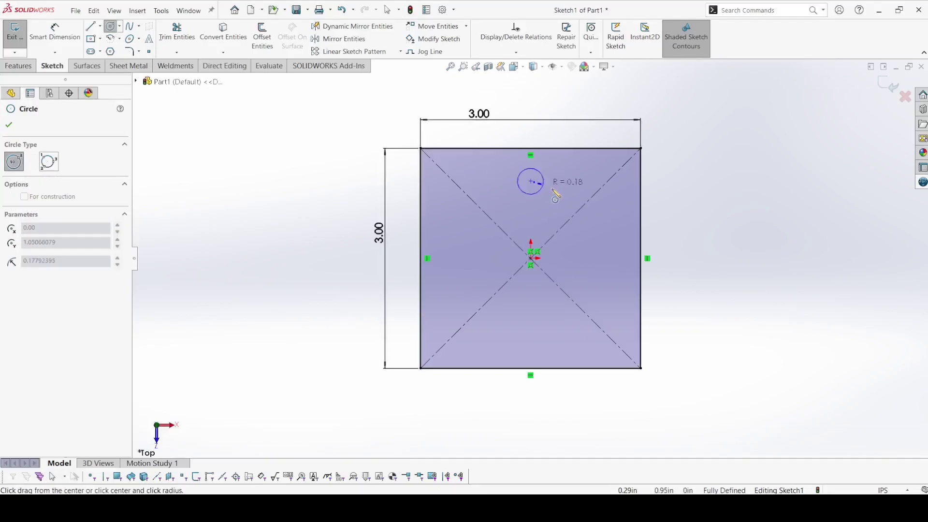
{"action": "left_click", "coordinate": [440, 299]}
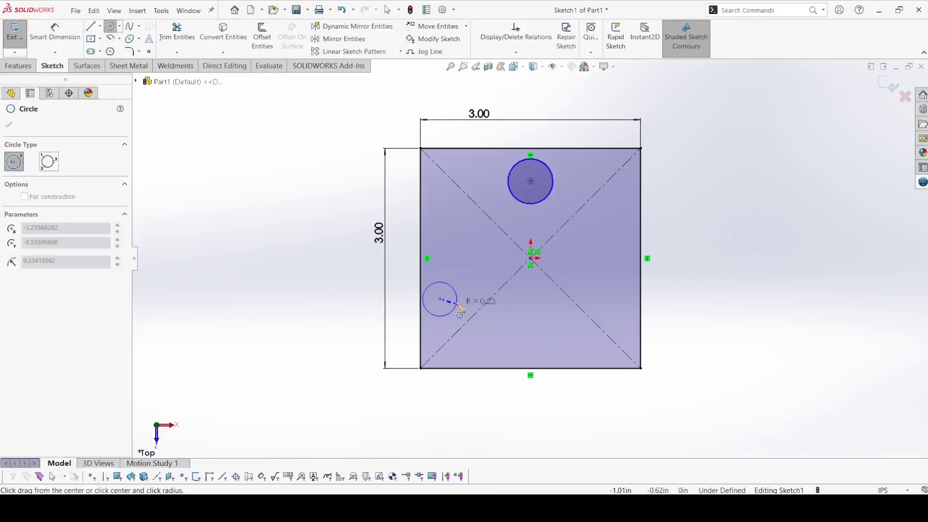
{"action": "left_click", "coordinate": [609, 300]}
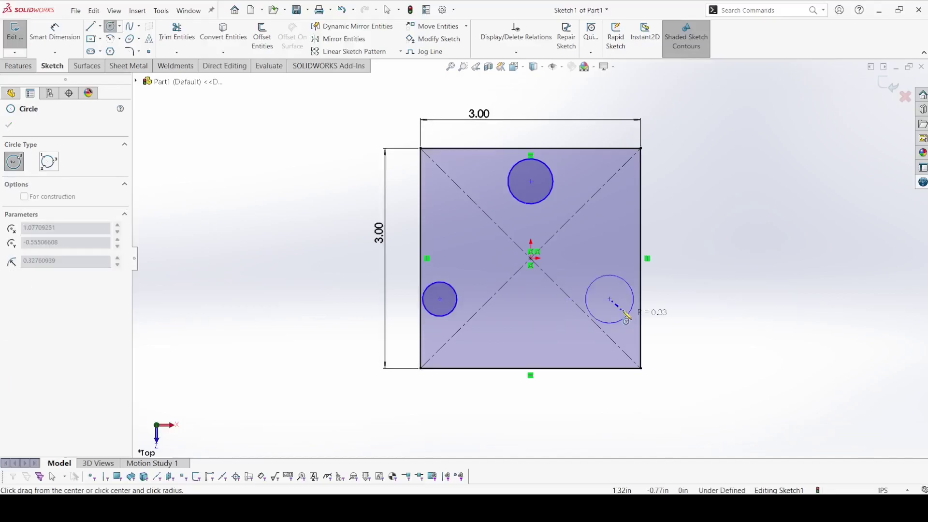
{"action": "left_click", "coordinate": [625, 314]}
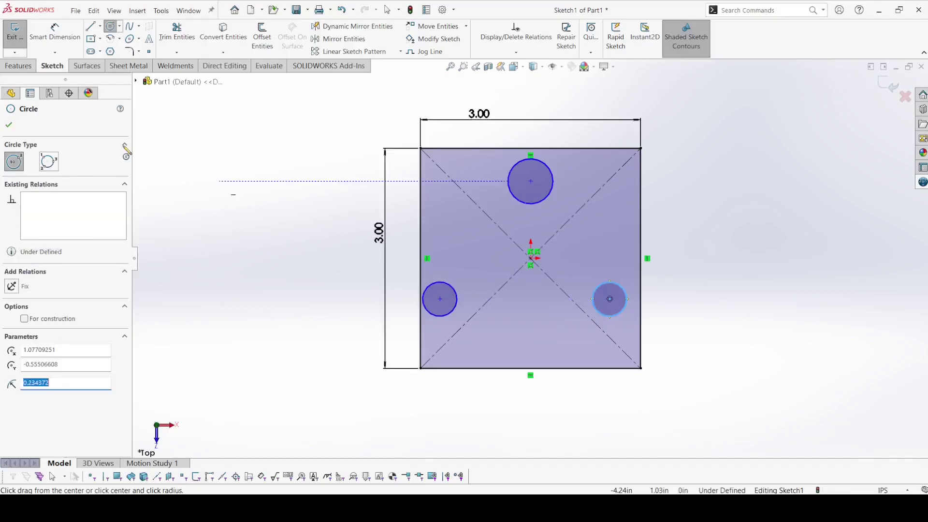
{"action": "left_click", "coordinate": [10, 125]}
Step: Dimension the top circle's diameter (0.61)
{"action": "left_click", "coordinate": [38, 51]}
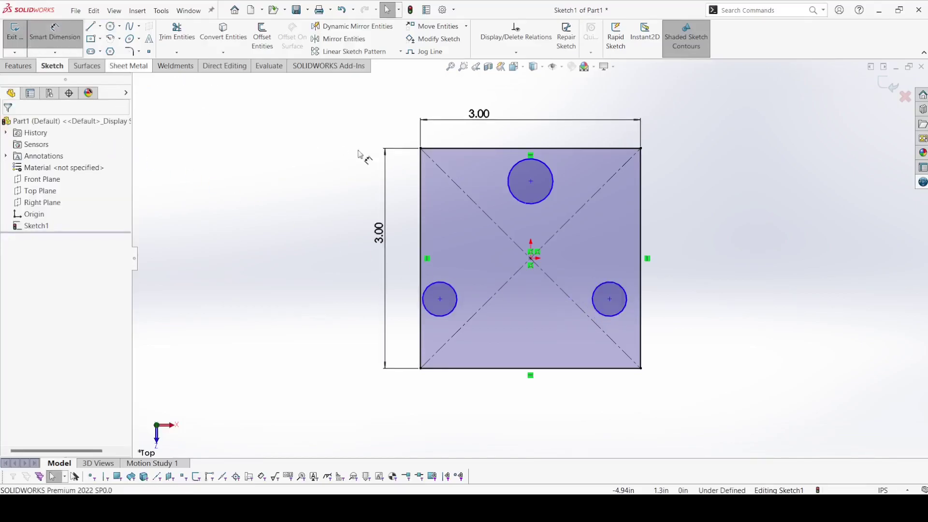
{"action": "left_click", "coordinate": [508, 182]}
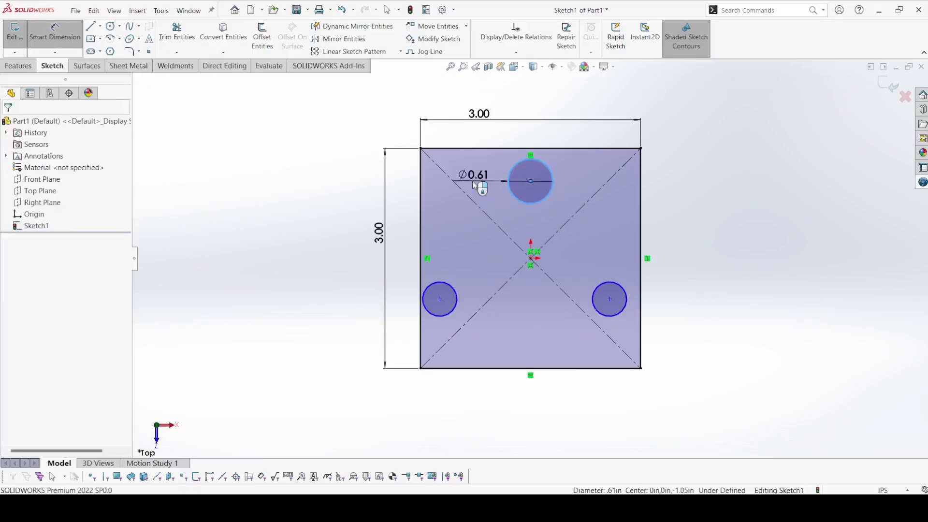
{"action": "left_click", "coordinate": [472, 181]}
{"action": "key", "text": "Return"}
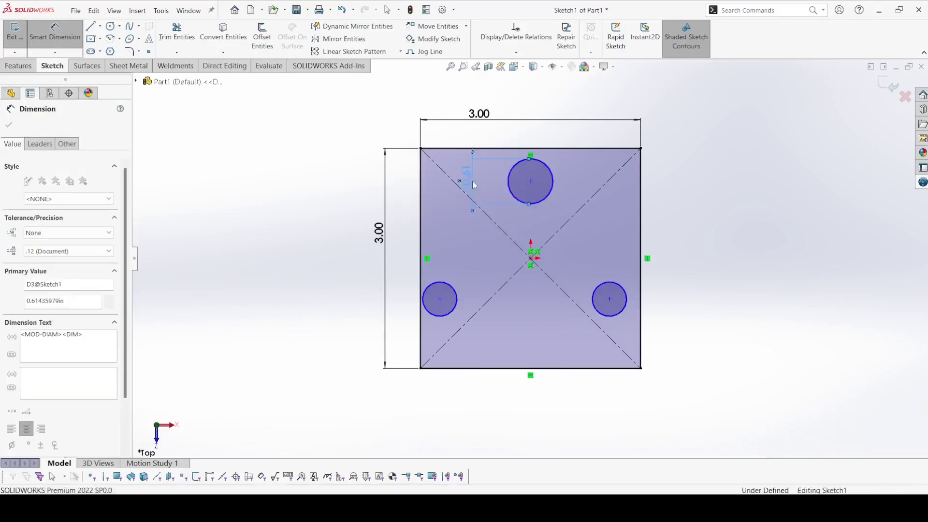
Step: Dimension the top circle's centre 2.20 in above the bottom edge
{"action": "left_click", "coordinate": [531, 183]}
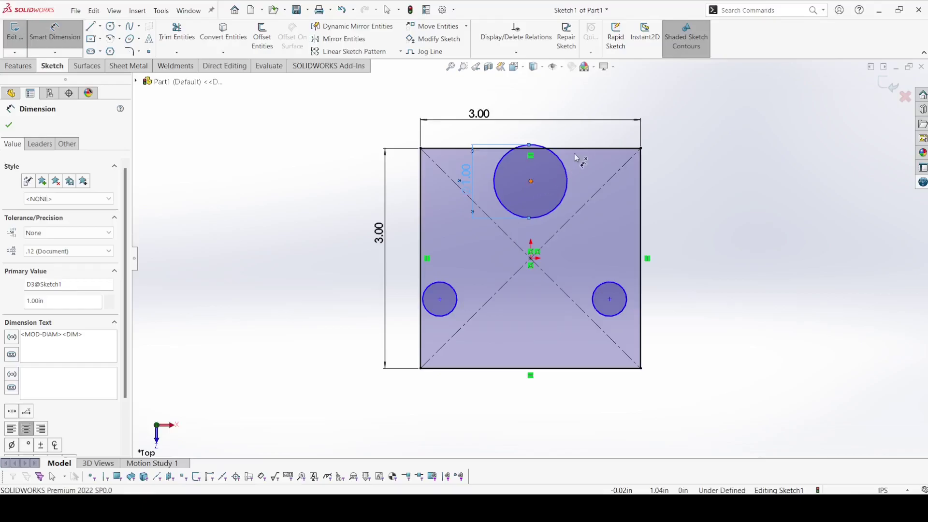
{"action": "left_click", "coordinate": [540, 369]}
{"action": "left_click", "coordinate": [691, 310]}
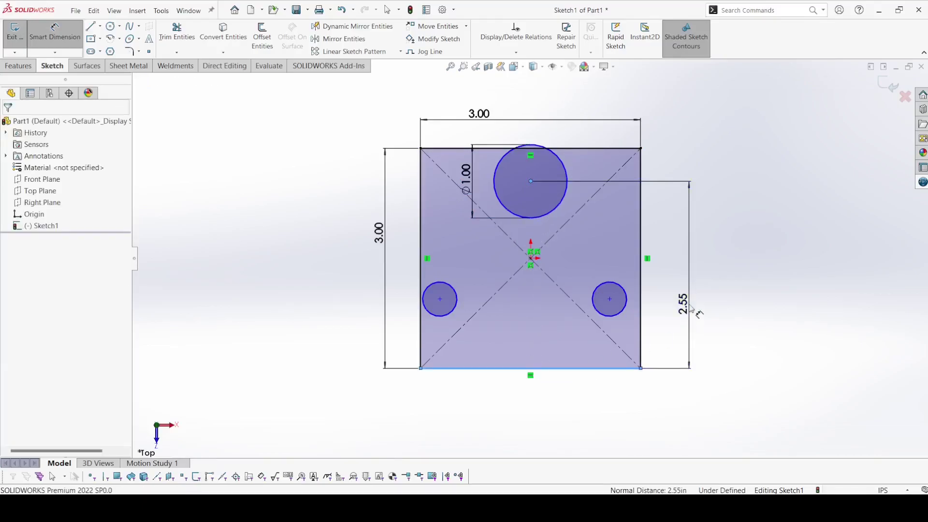
{"action": "left_click", "coordinate": [696, 314]}
{"action": "type", "text": "2"}
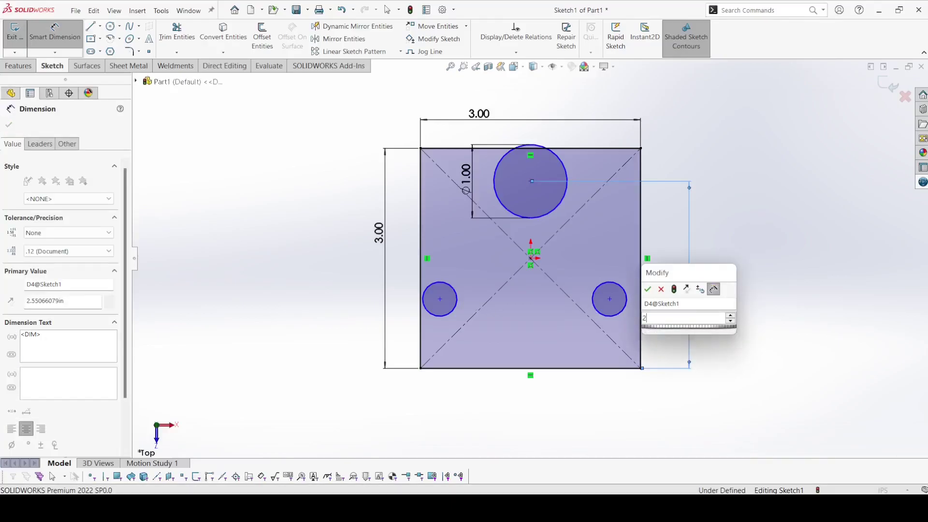
{"action": "key", "text": "Return"}
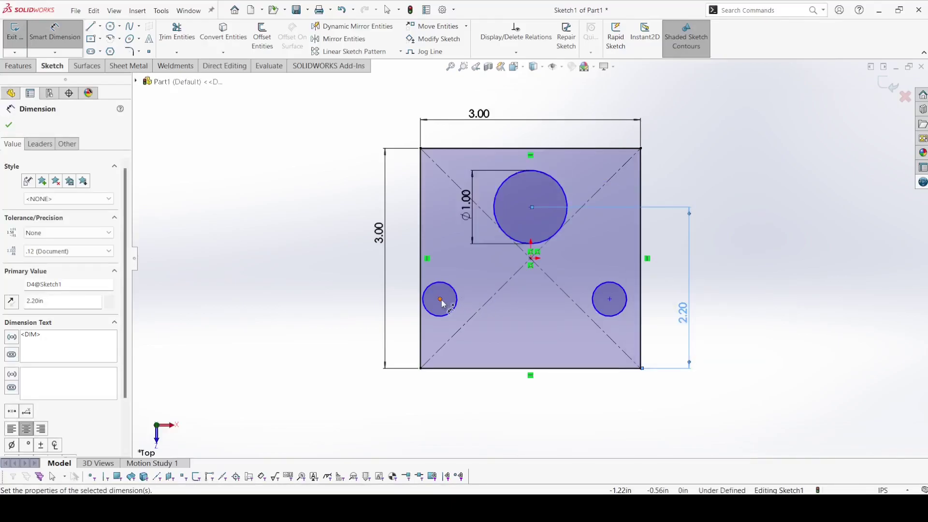
Step: Place the lower-left and lower-right circle centres 0.75 in from their side edges
{"action": "left_click", "coordinate": [440, 298]}
{"action": "left_click", "coordinate": [421, 349]}
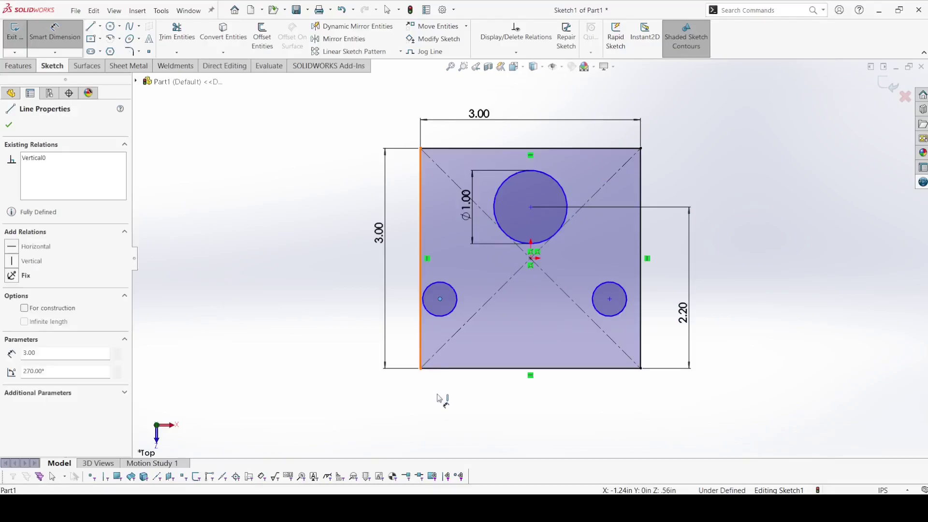
{"action": "left_click", "coordinate": [439, 395]}
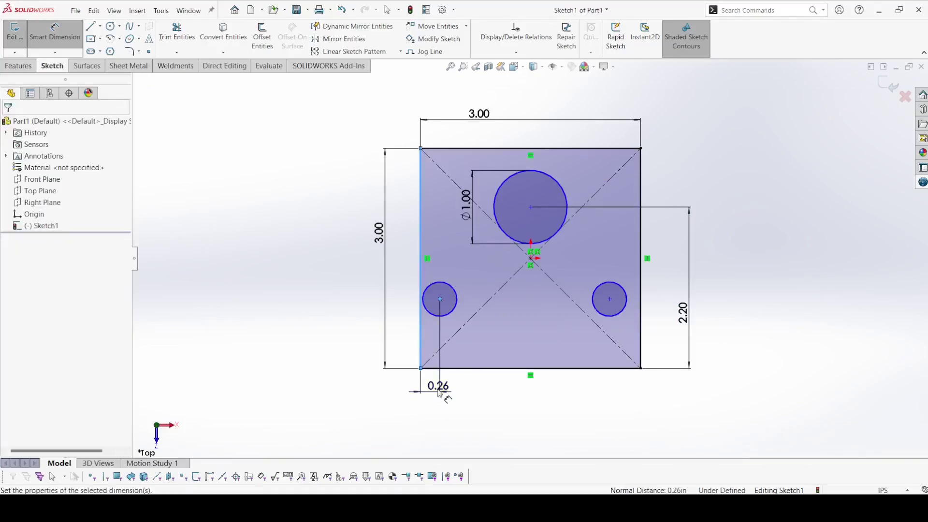
{"action": "key", "text": "Return"}
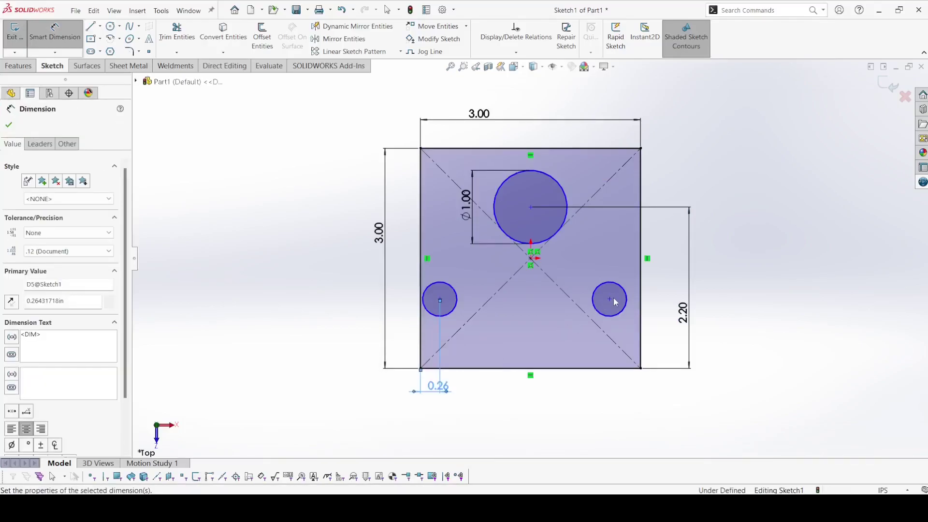
{"action": "type", "text": "0.75"}
{"action": "key", "text": "Return"}
{"action": "left_click", "coordinate": [609, 299]}
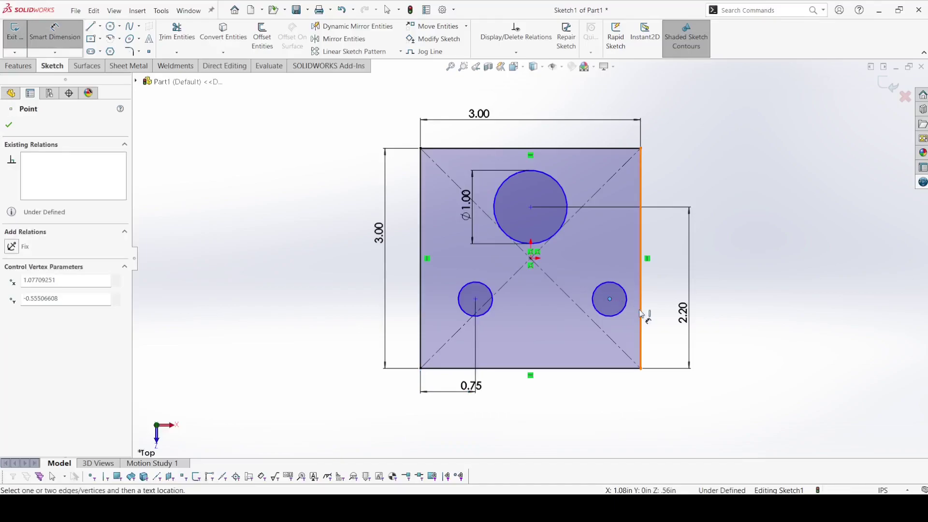
{"action": "left_click", "coordinate": [640, 319]}
{"action": "left_click", "coordinate": [631, 396]}
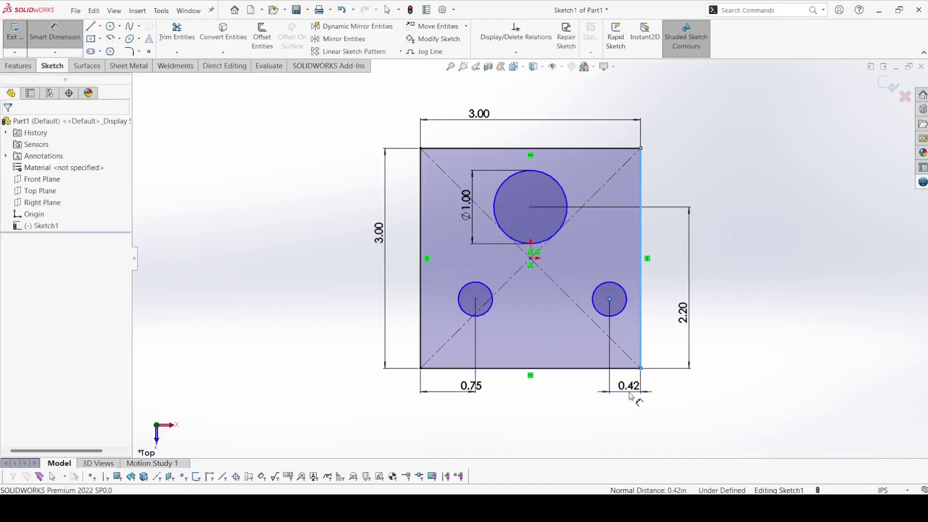
{"action": "type", "text": "0"}
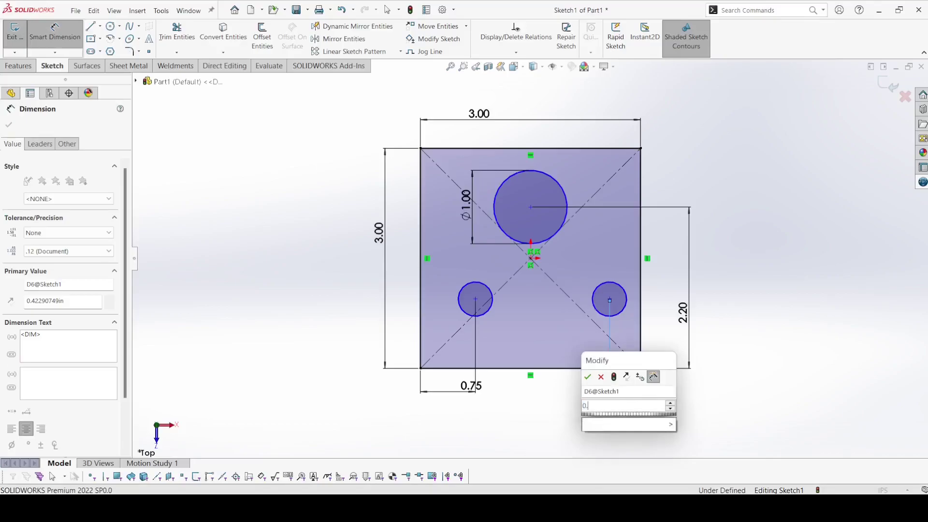
{"action": "type", "text": ".75"}
{"action": "key", "text": "Return"}
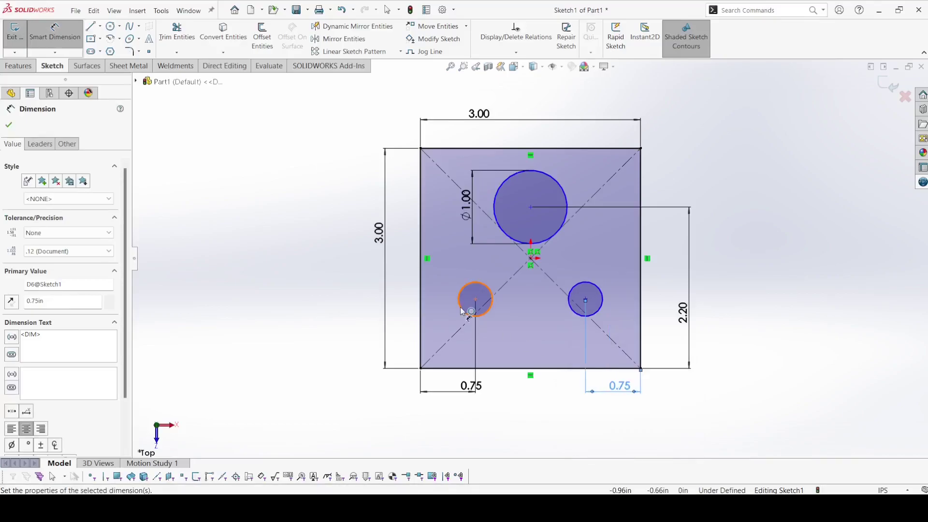
Step: Set both small circles' diameters to 0.50 in
{"action": "left_click", "coordinate": [442, 316]}
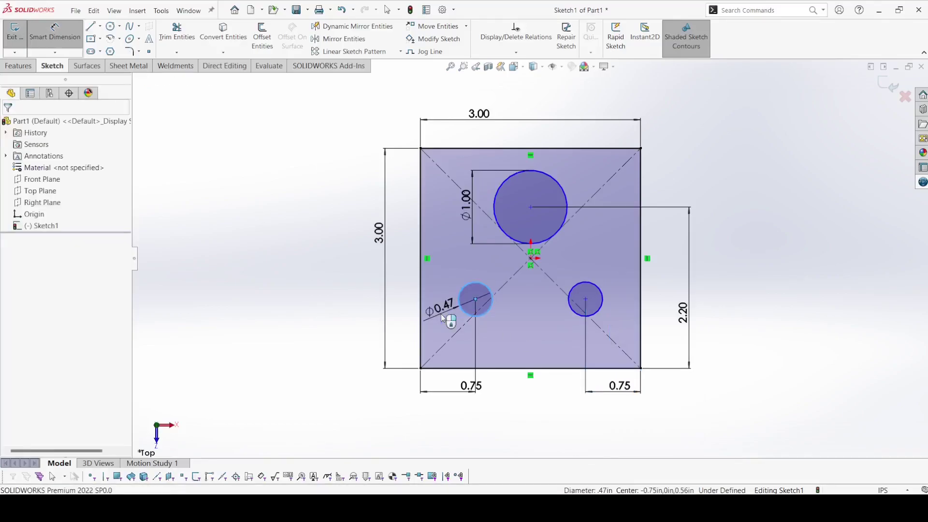
{"action": "left_click", "coordinate": [443, 317]}
{"action": "key", "text": "Return"}
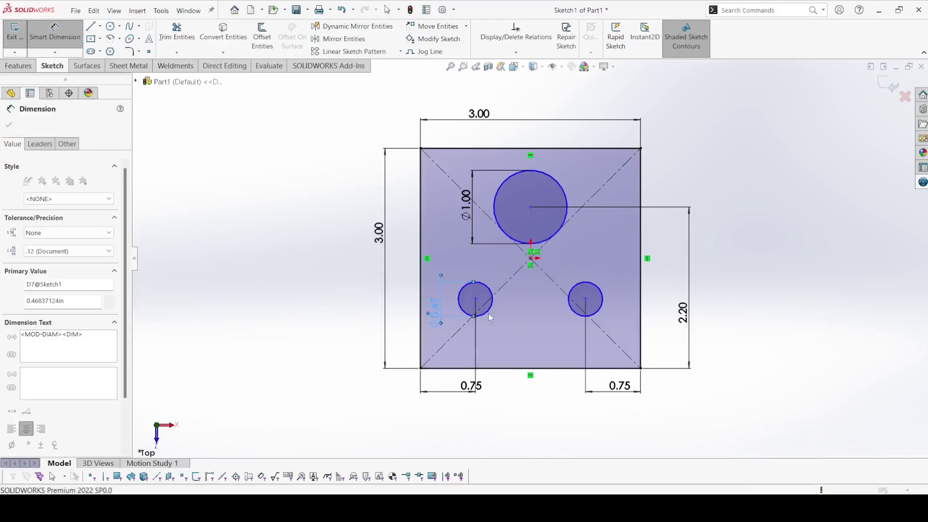
{"action": "left_click", "coordinate": [622, 274]}
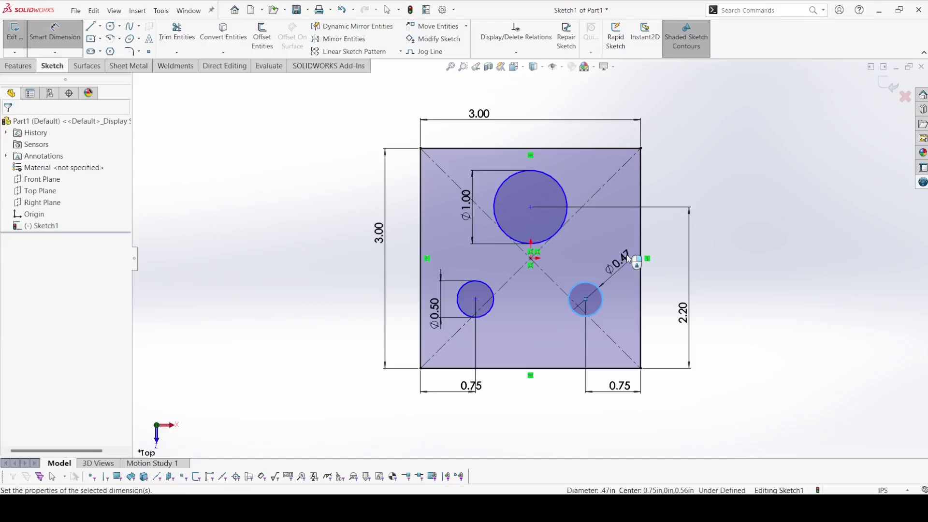
{"action": "left_click", "coordinate": [626, 254]}
{"action": "key", "text": "Return"}
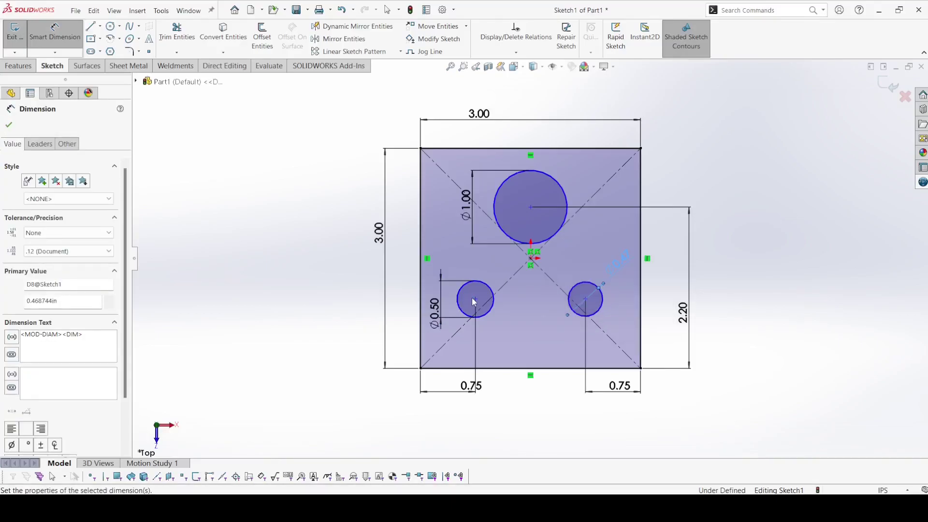
Step: Set the lower-left circle 0.80 in above the bottom edge
{"action": "left_click", "coordinate": [479, 364]}
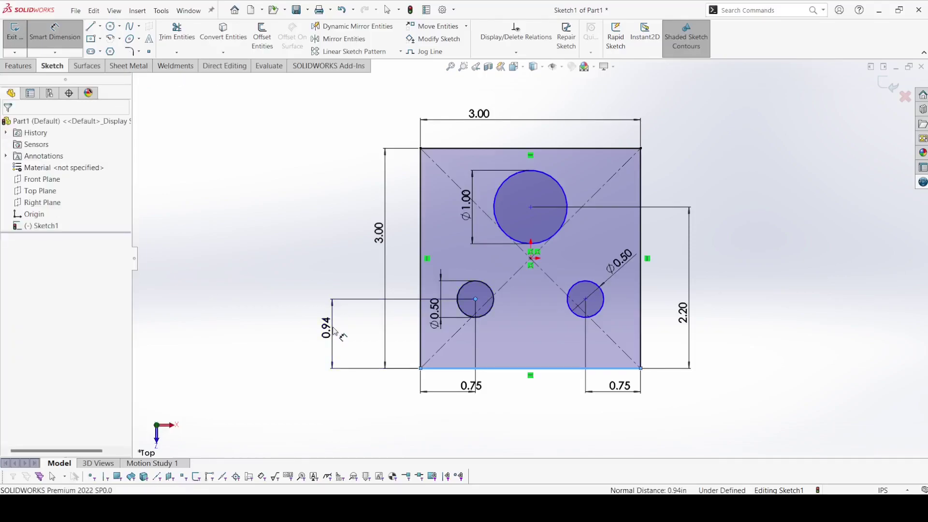
{"action": "left_click", "coordinate": [334, 331]}
{"action": "type", "text": ".8"}
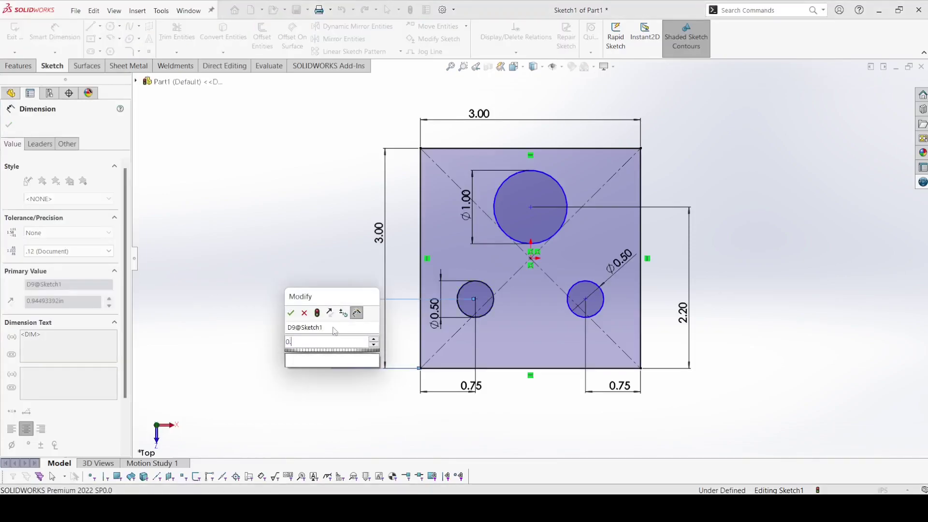
{"action": "key", "text": "Return"}
{"action": "key", "text": "Escape"}
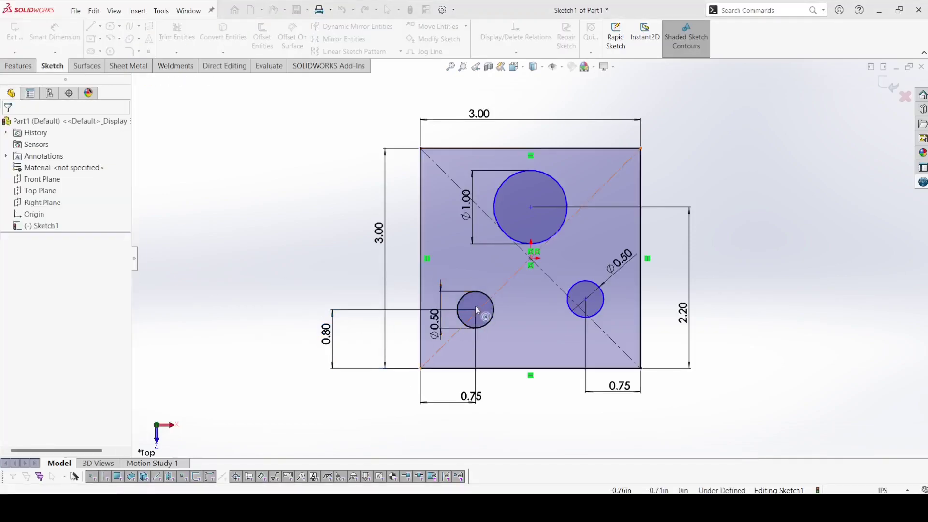
{"action": "left_click", "coordinate": [586, 300]}
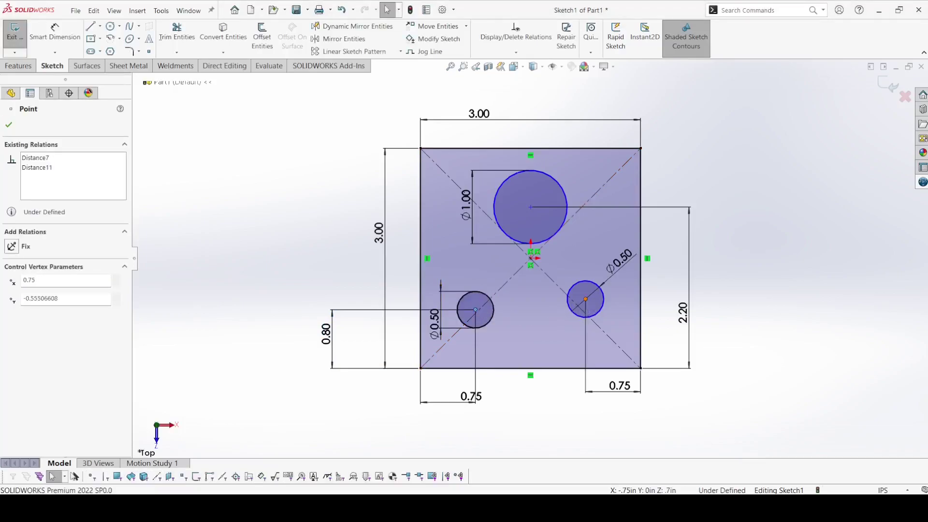
Step: Add a Horizontal relation between the two small circle centres
{"action": "left_click", "coordinate": [585, 299], "text": "ctrl"}
{"action": "left_click", "coordinate": [628, 269]}
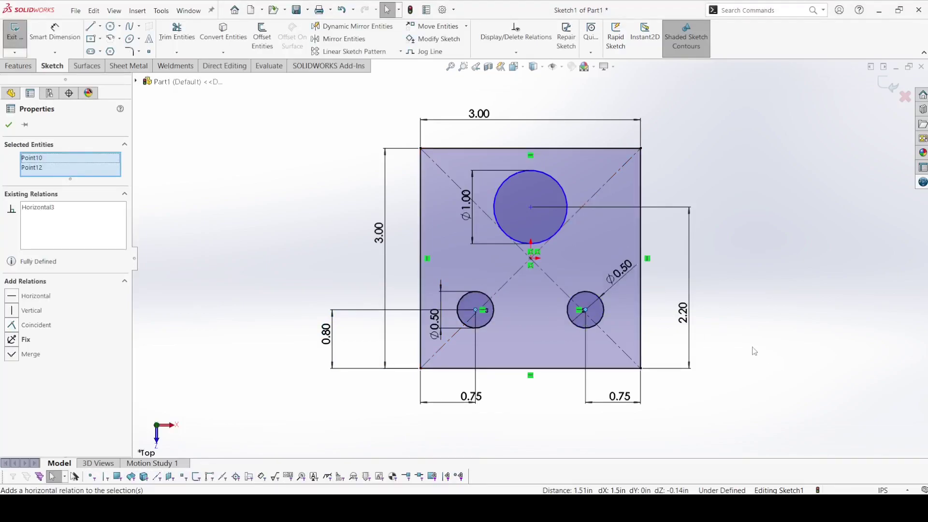
{"action": "left_click", "coordinate": [754, 350]}
Step: Align the large circle's centre vertically with the origin, fully defining the sketch, and start a Boss-Extrude
{"action": "left_click", "coordinate": [531, 207]}
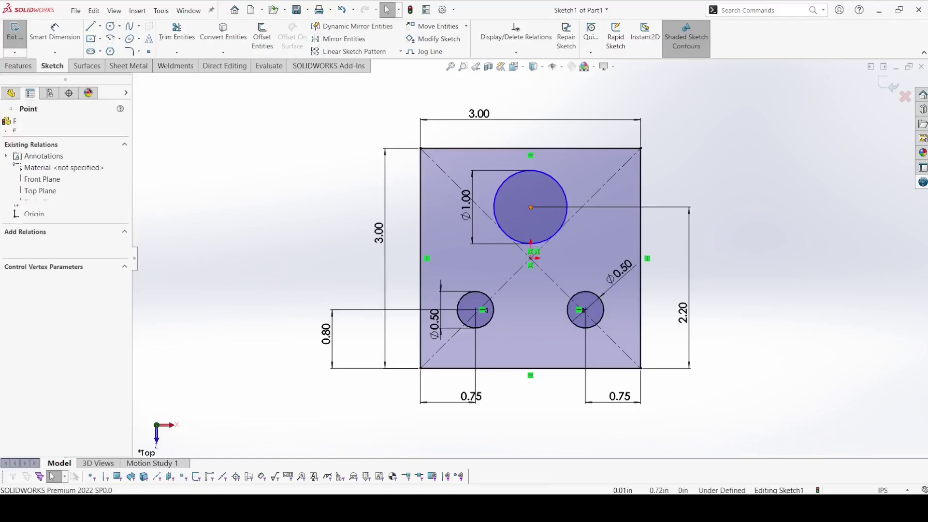
{"action": "left_click", "coordinate": [531, 257], "text": "ctrl"}
{"action": "left_click", "coordinate": [573, 213]}
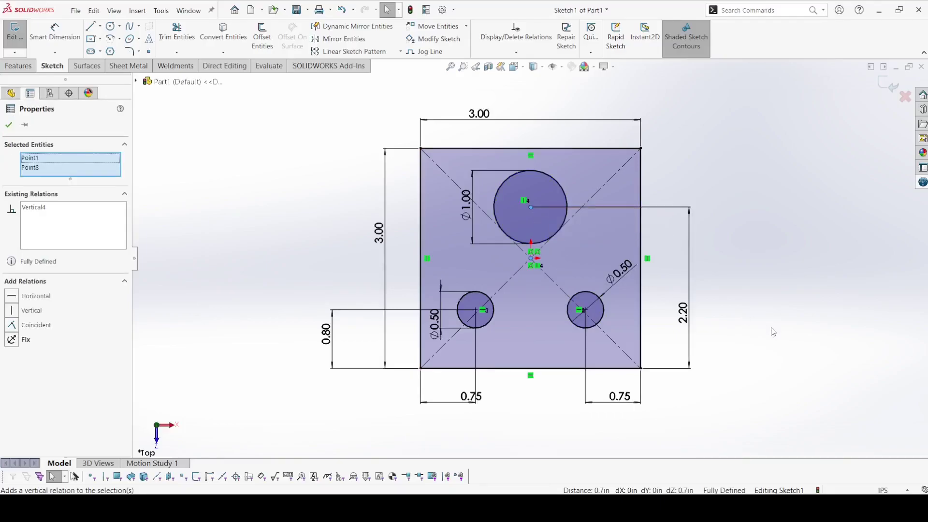
{"action": "left_click", "coordinate": [771, 331]}
{"action": "left_click", "coordinate": [16, 66]}
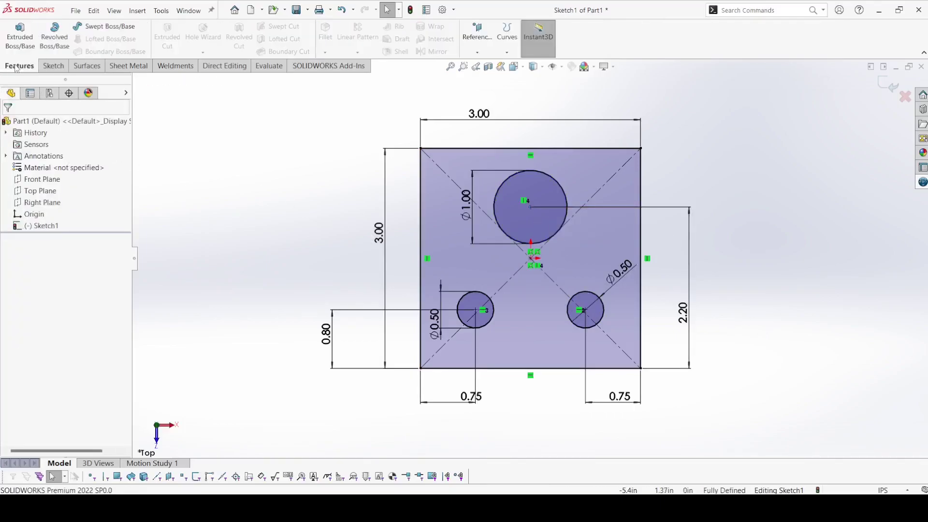
{"action": "left_click", "coordinate": [11, 38]}
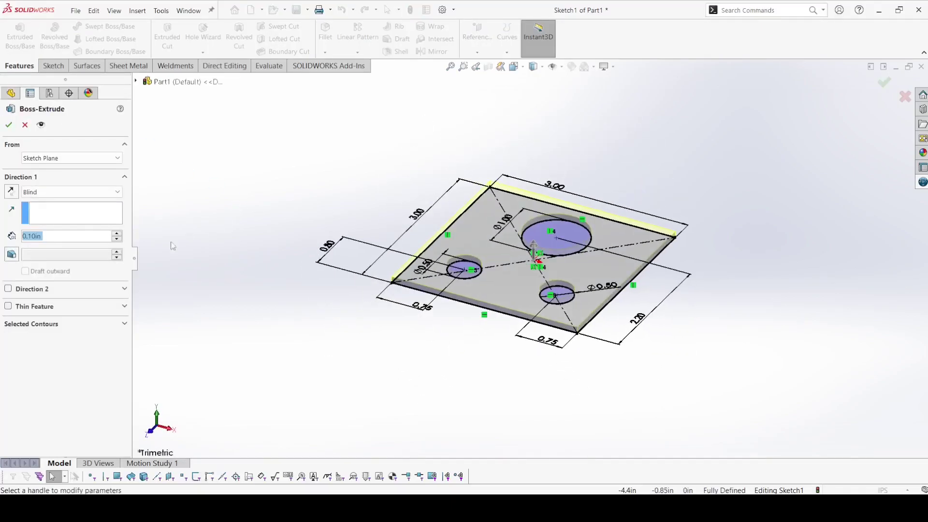
Step: Extrude the sketch 3.00 in blind into a block with three through holes
{"action": "type", "text": "3"}
{"action": "key", "text": "Return"}
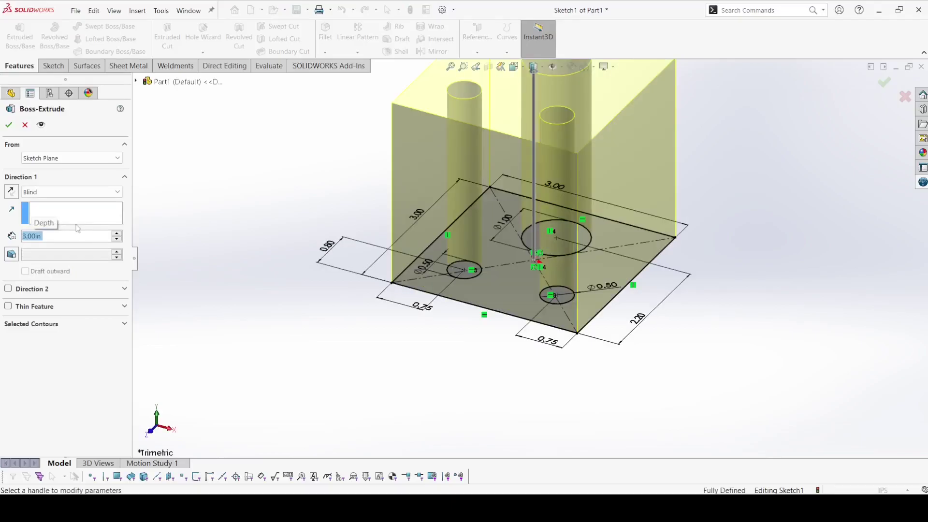
{"action": "left_click", "coordinate": [7, 125]}
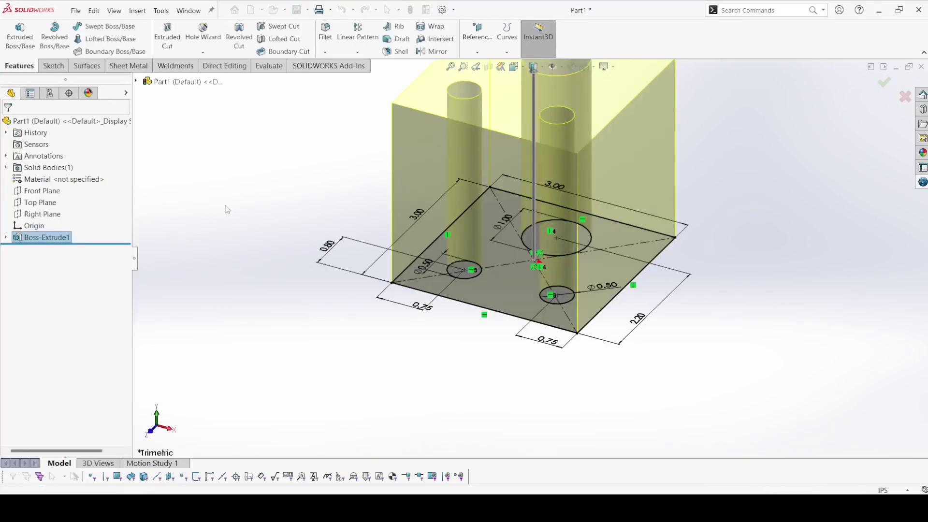
{"action": "left_click", "coordinate": [425, 182]}
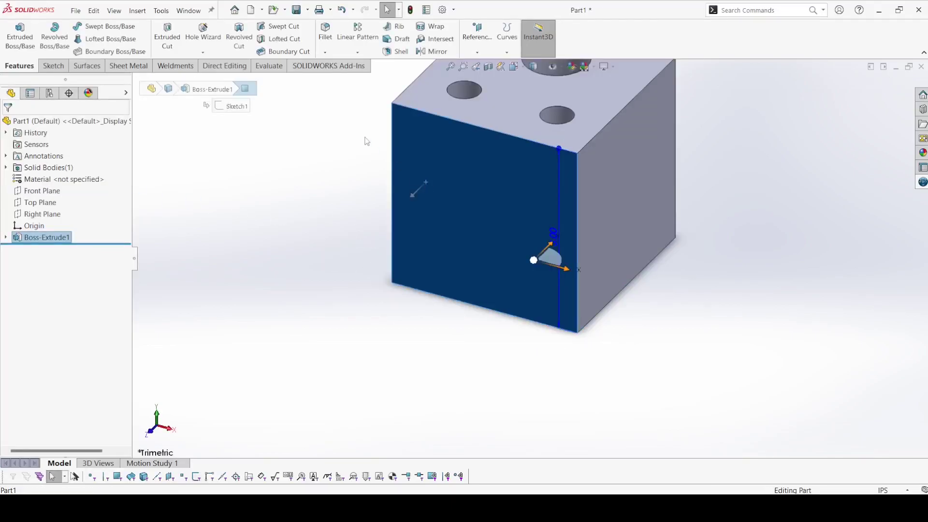
Step: Start a new sketch on the block's front face, removing a stray vertical line
{"action": "left_click", "coordinate": [51, 66]}
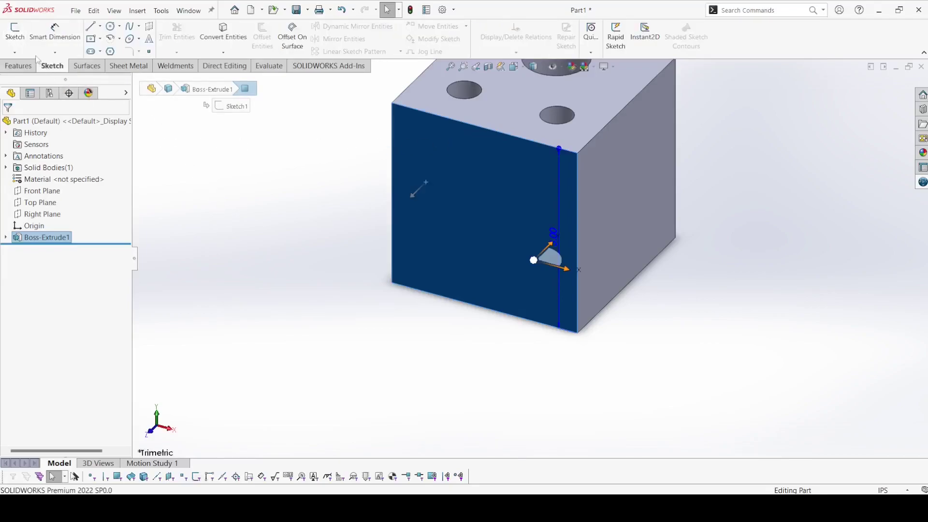
{"action": "left_click", "coordinate": [14, 31]}
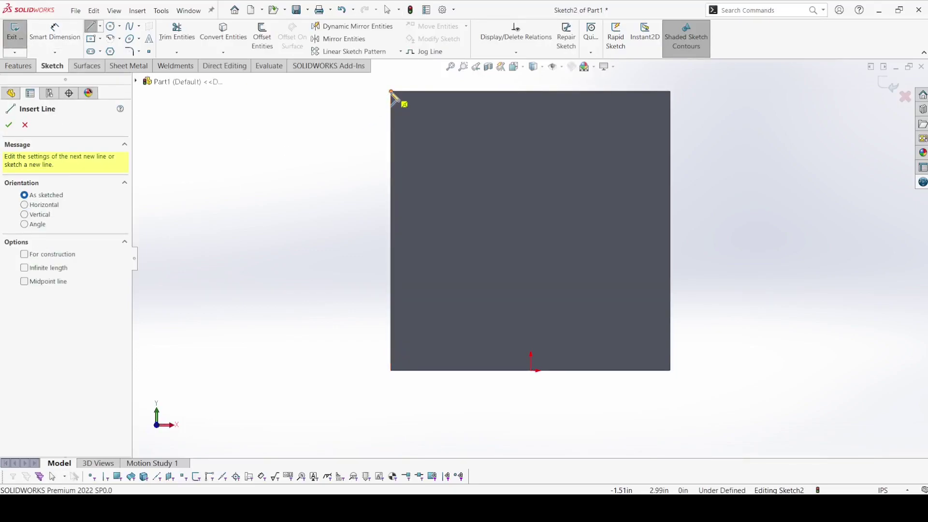
{"action": "left_click", "coordinate": [391, 92]}
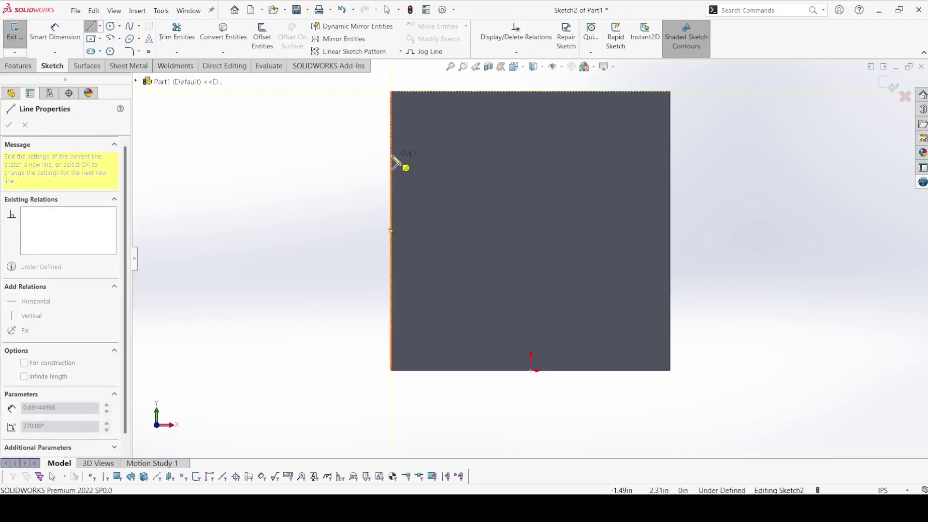
{"action": "left_click", "coordinate": [391, 156]}
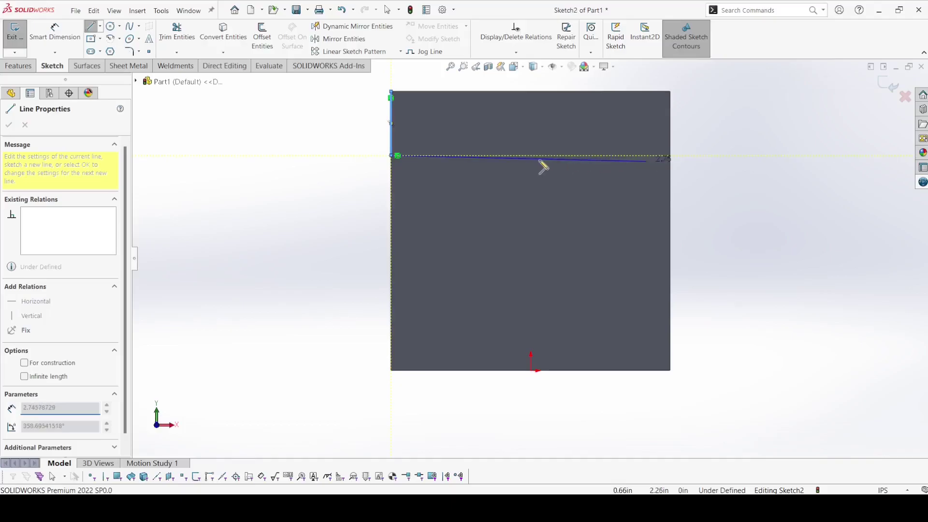
{"action": "key", "text": "Escape"}
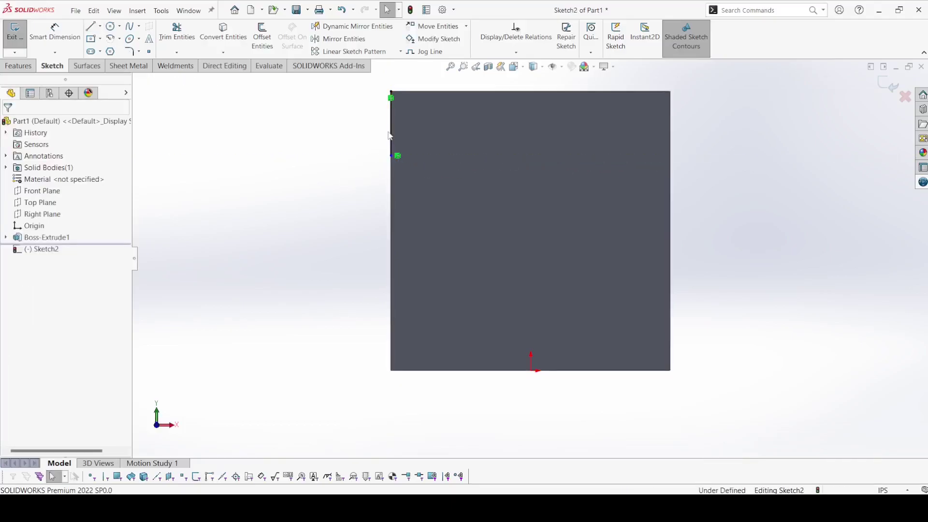
{"action": "left_click", "coordinate": [366, 158]}
{"action": "key", "text": "Delete"}
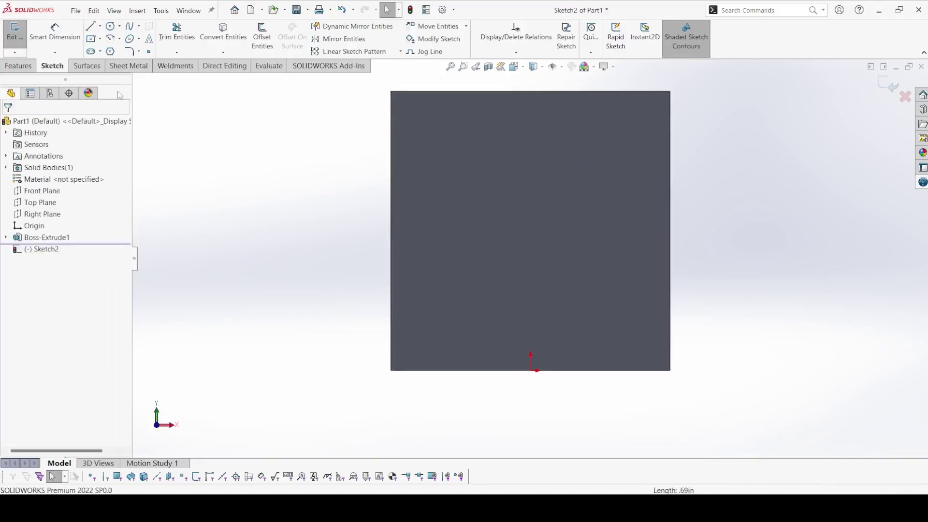
Step: Draw a closed four-line profile: horizontal top, right side, sloped bottom, left side
{"action": "key", "text": "l"}
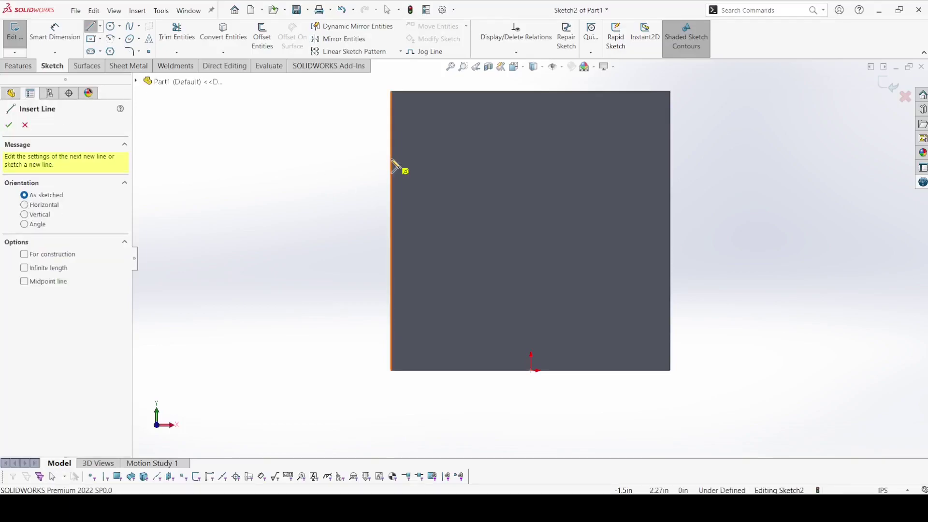
{"action": "left_click", "coordinate": [405, 170]}
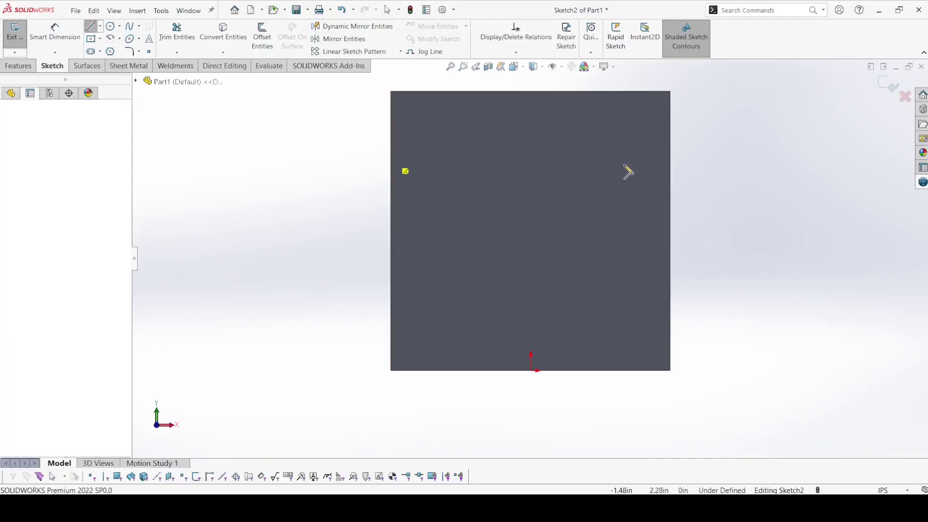
{"action": "left_click", "coordinate": [671, 160]}
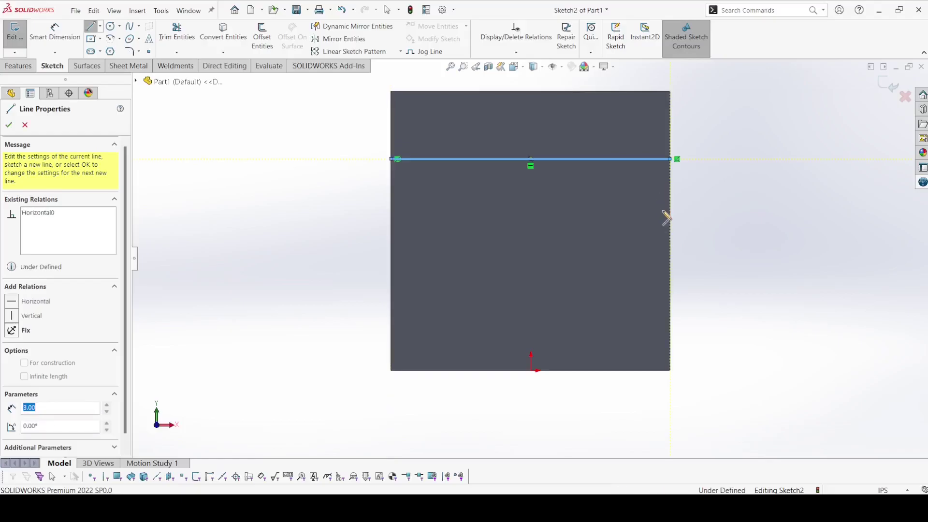
{"action": "left_click", "coordinate": [671, 299]}
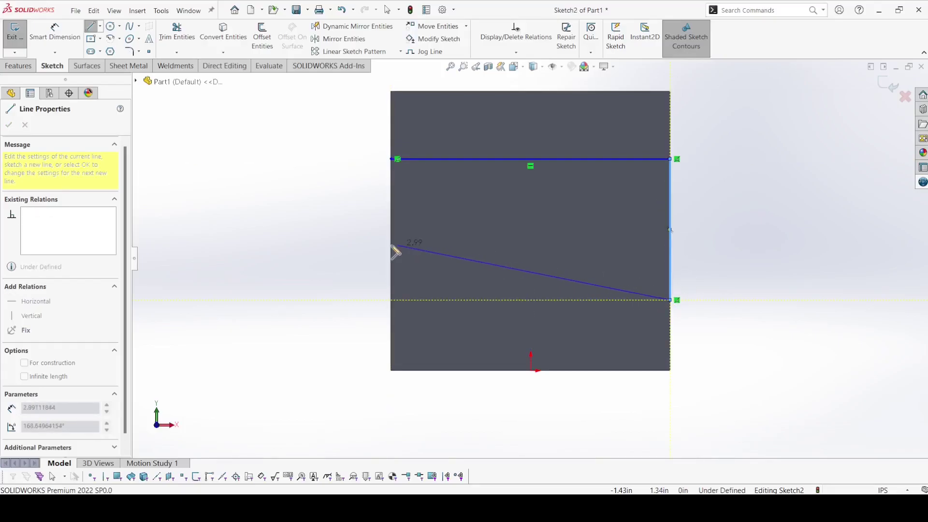
{"action": "left_click", "coordinate": [392, 245]}
{"action": "left_click", "coordinate": [397, 159]}
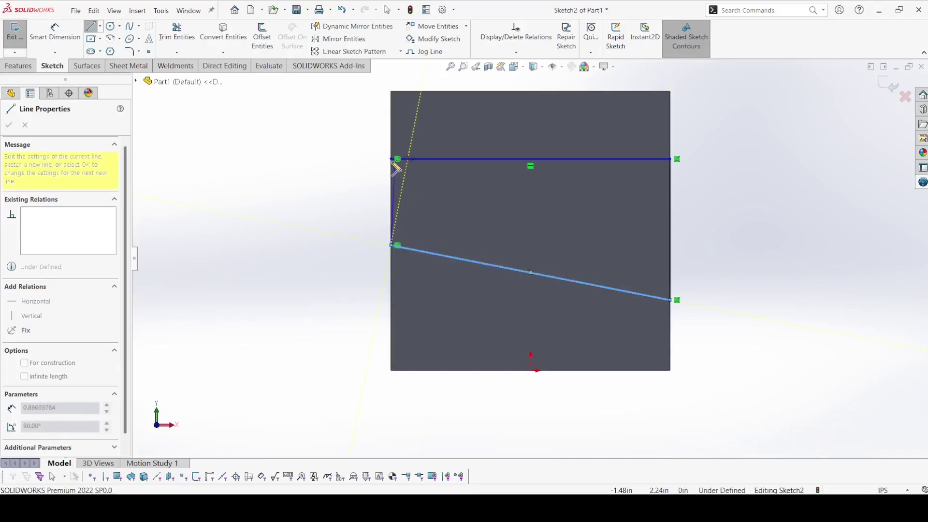
{"action": "right_click", "coordinate": [394, 163]}
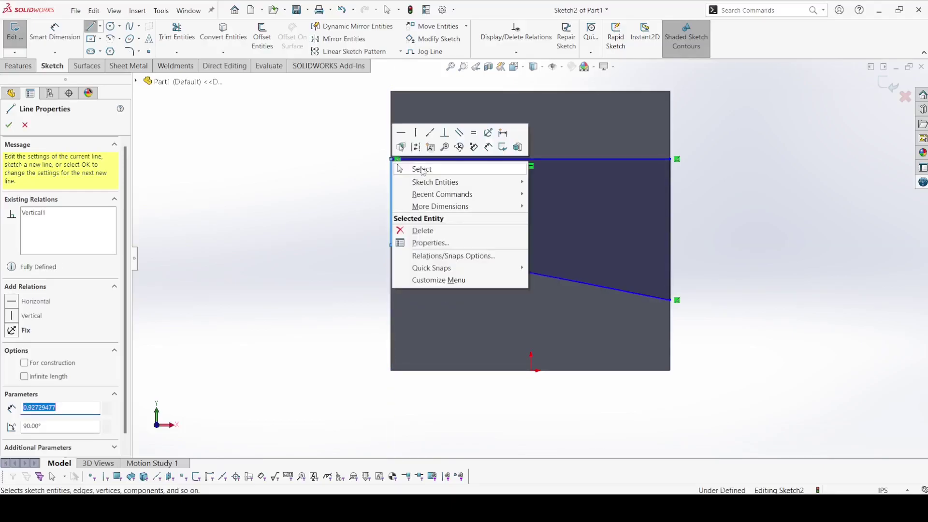
{"action": "left_click", "coordinate": [422, 169]}
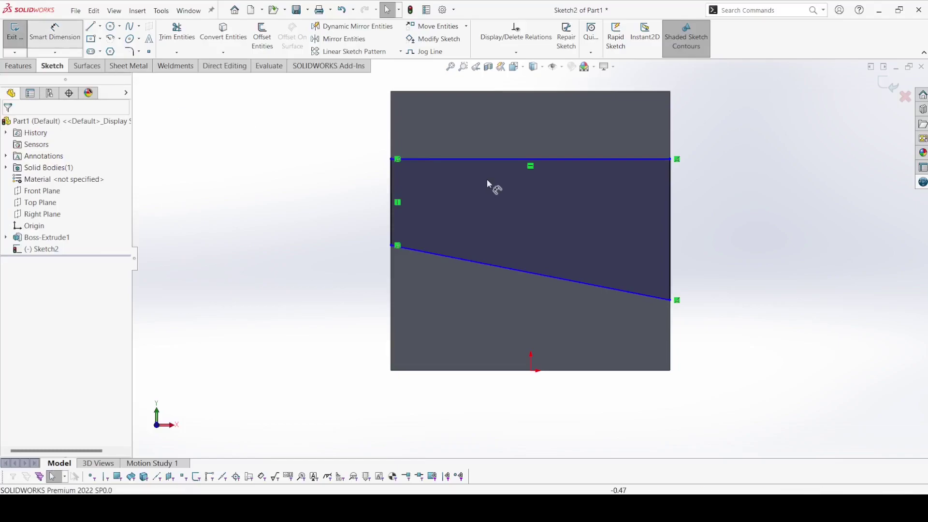
Step: Dimension the profile's top line 0.75 in below the block's top edge
{"action": "left_click", "coordinate": [479, 159]}
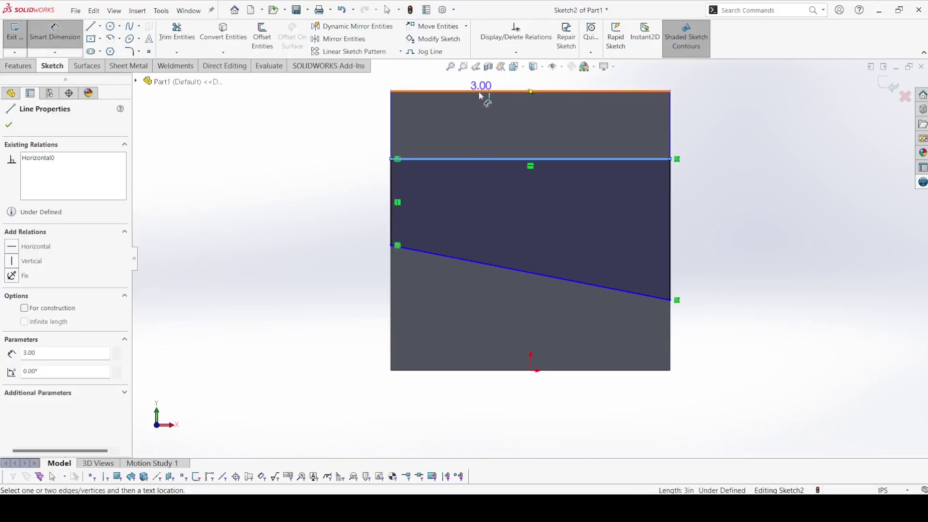
{"action": "left_click", "coordinate": [479, 92]}
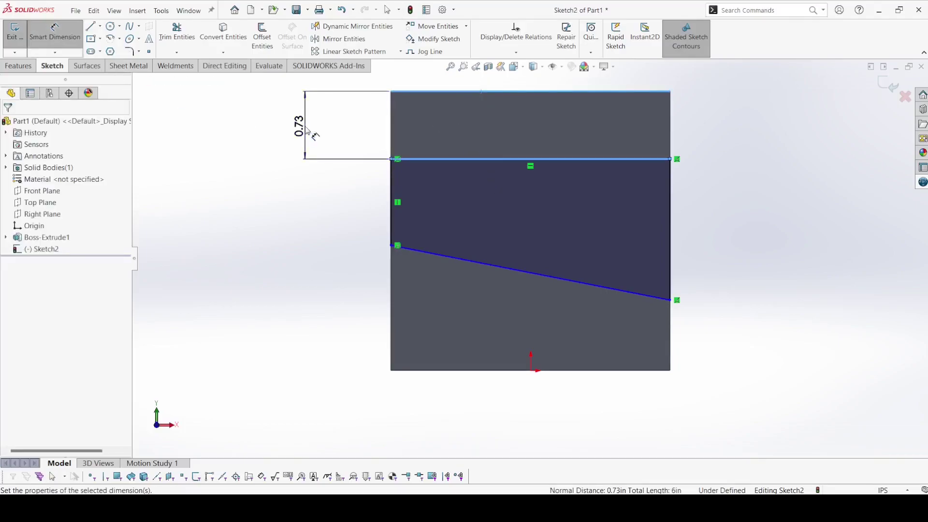
{"action": "left_click", "coordinate": [305, 129]}
{"action": "type", "text": "0.75"}
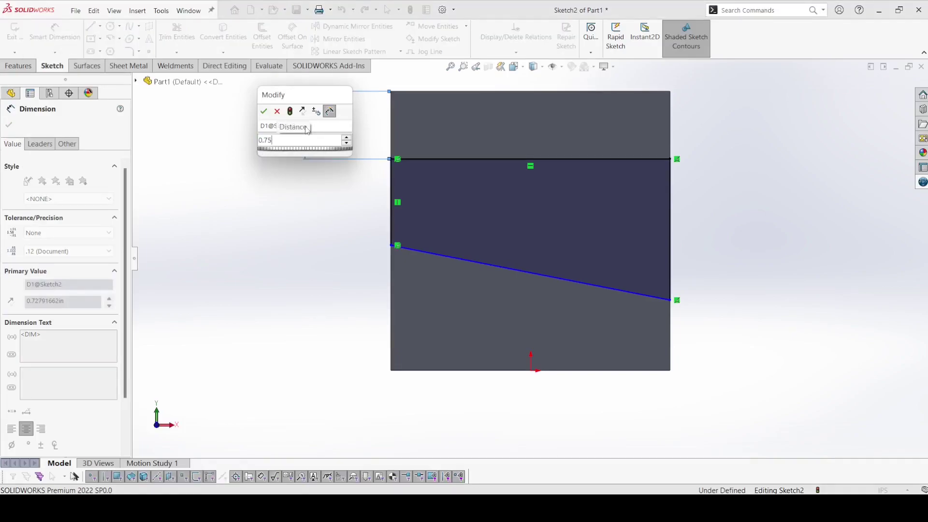
{"action": "key", "text": "Return"}
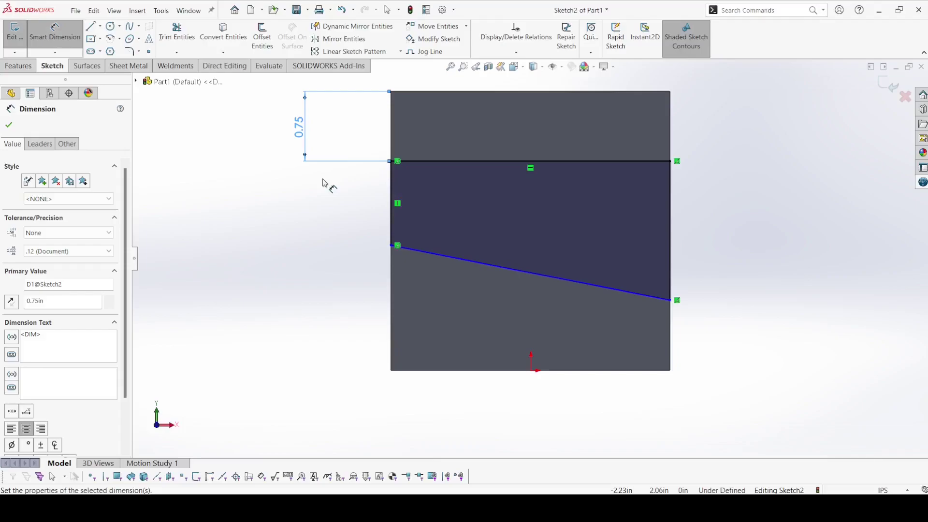
Step: Set the sloped line at 10° to the block's bottom edge
{"action": "left_click", "coordinate": [542, 279]}
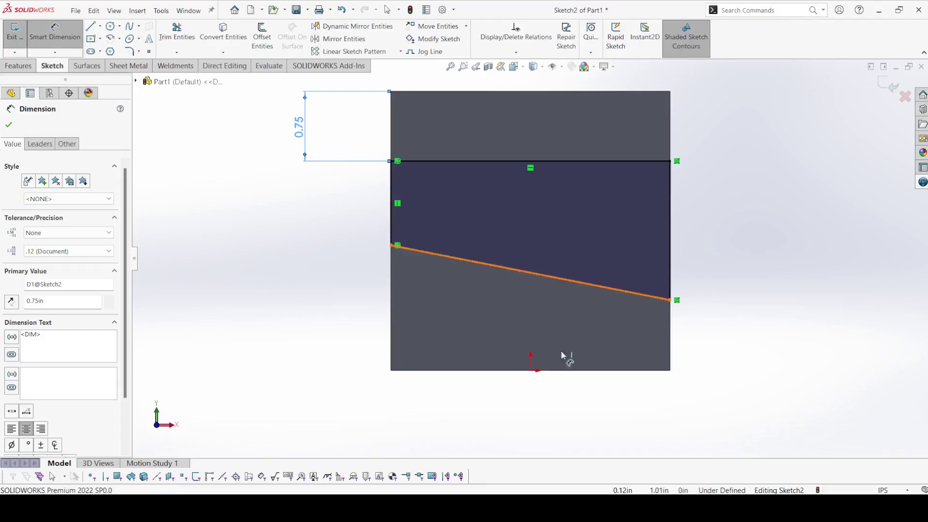
{"action": "left_click", "coordinate": [585, 370]}
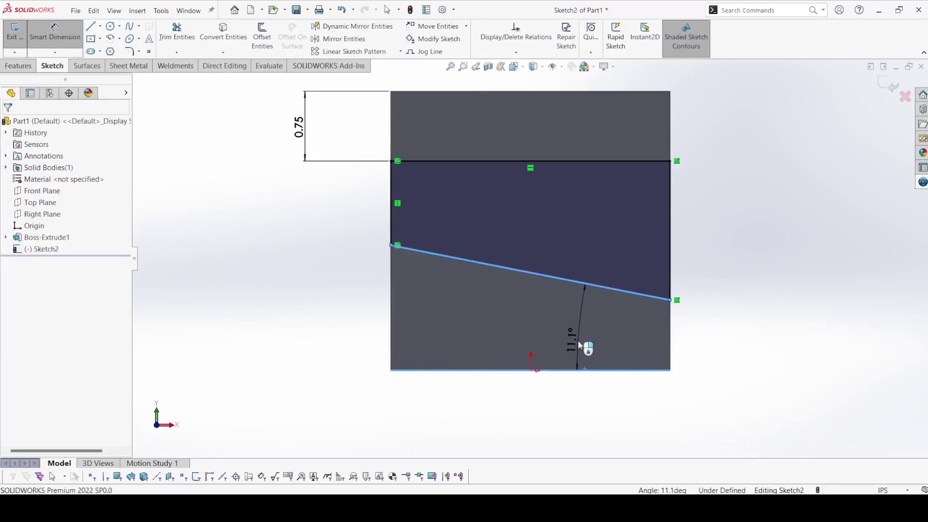
{"action": "left_click", "coordinate": [579, 344]}
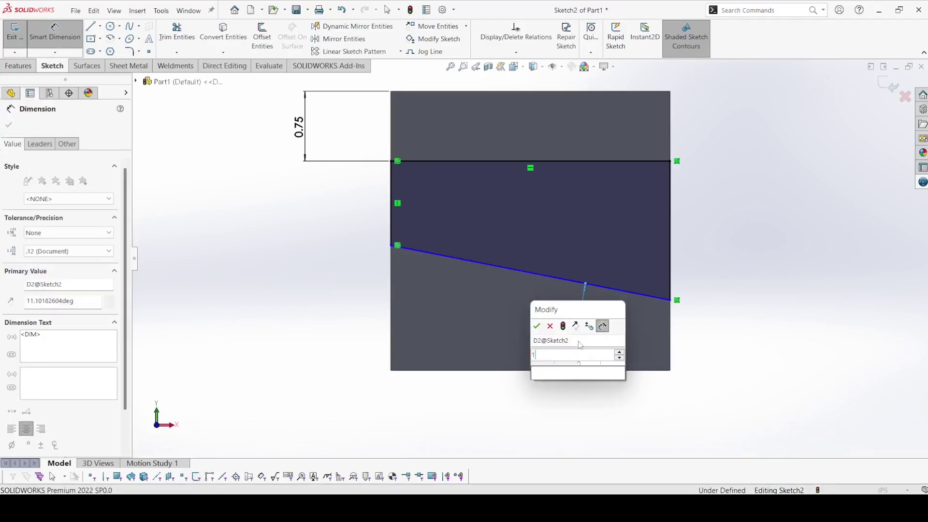
{"action": "key", "text": "Escape"}
{"action": "type", "text": "10"}
{"action": "key", "text": "Return"}
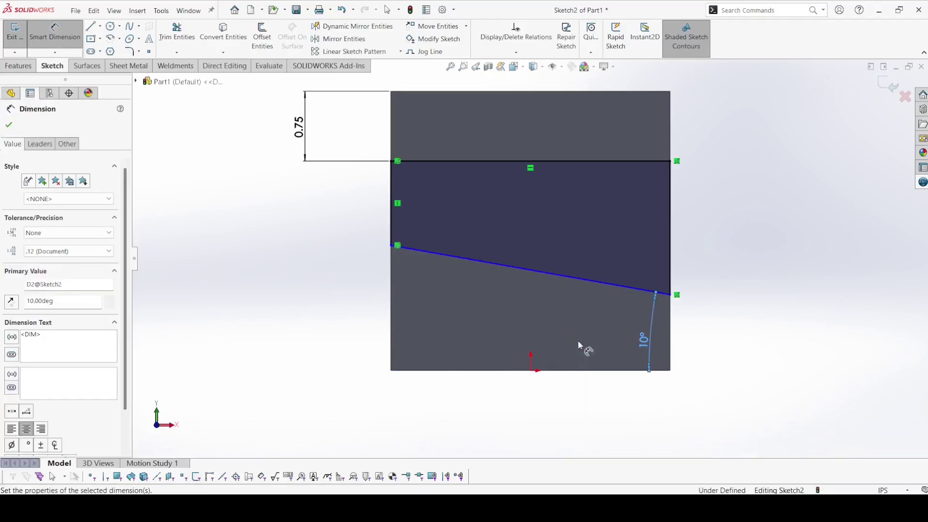
{"action": "left_click", "coordinate": [9, 126]}
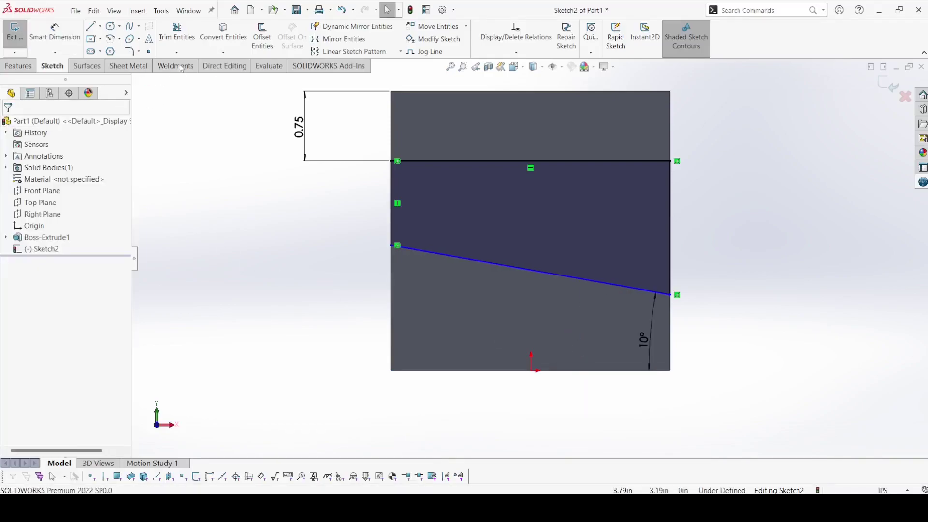
Step: Offset the profile's top line 0.25 in upward, unchained, with line-capped ends
{"action": "left_click", "coordinate": [264, 37]}
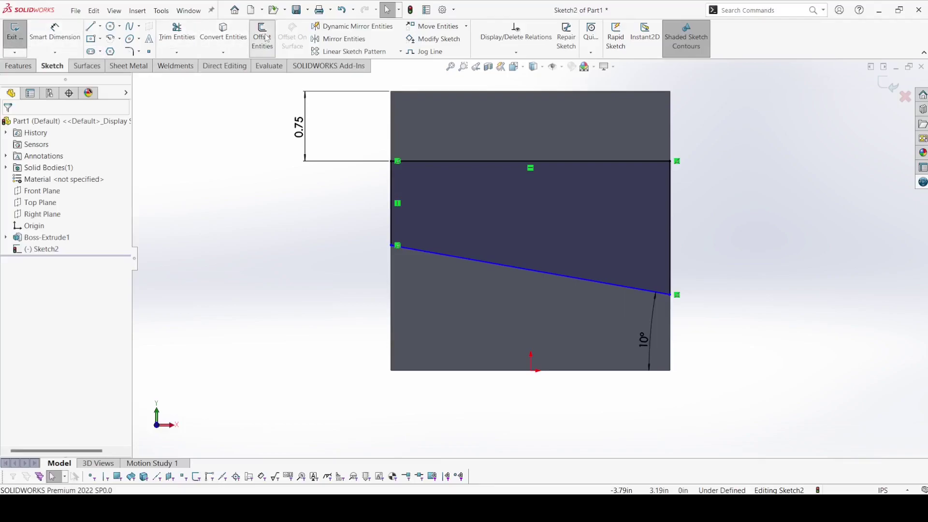
{"action": "left_click", "coordinate": [448, 162]}
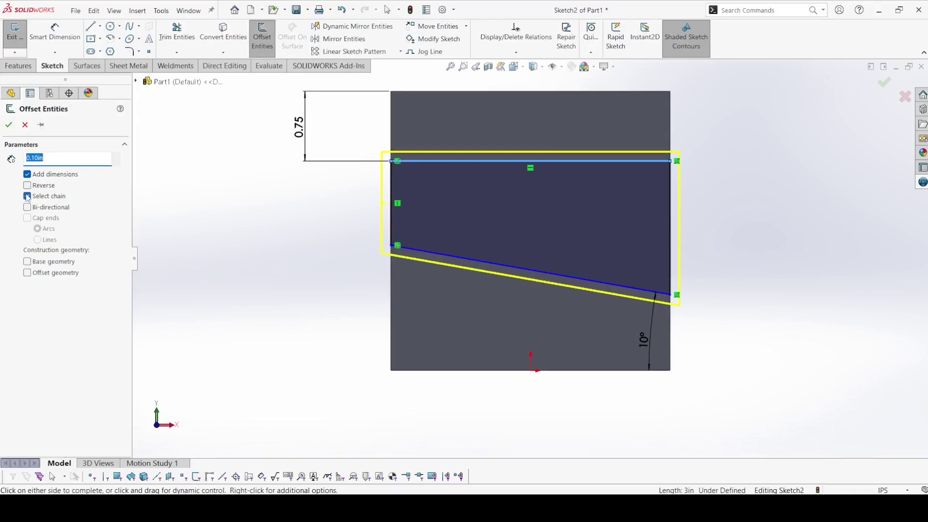
{"action": "left_click", "coordinate": [27, 197]}
{"action": "left_click", "coordinate": [43, 185]}
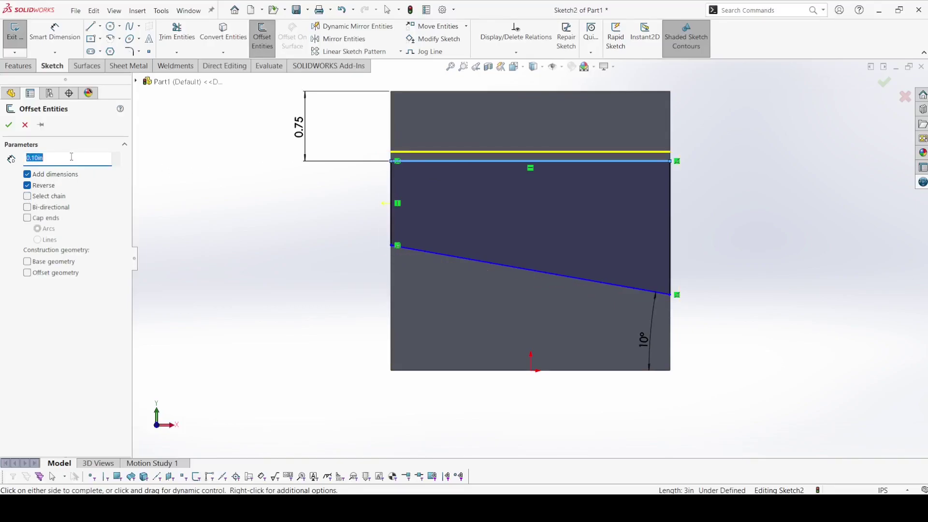
{"action": "type", "text": "0.25"}
{"action": "key", "text": "Return"}
{"action": "left_click", "coordinate": [37, 245]}
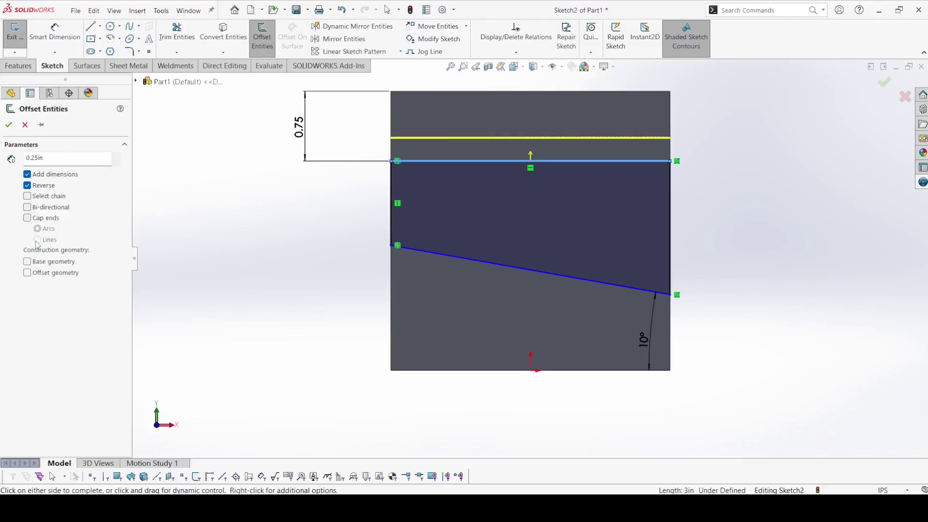
{"action": "left_click", "coordinate": [27, 219]}
{"action": "left_click", "coordinate": [13, 128]}
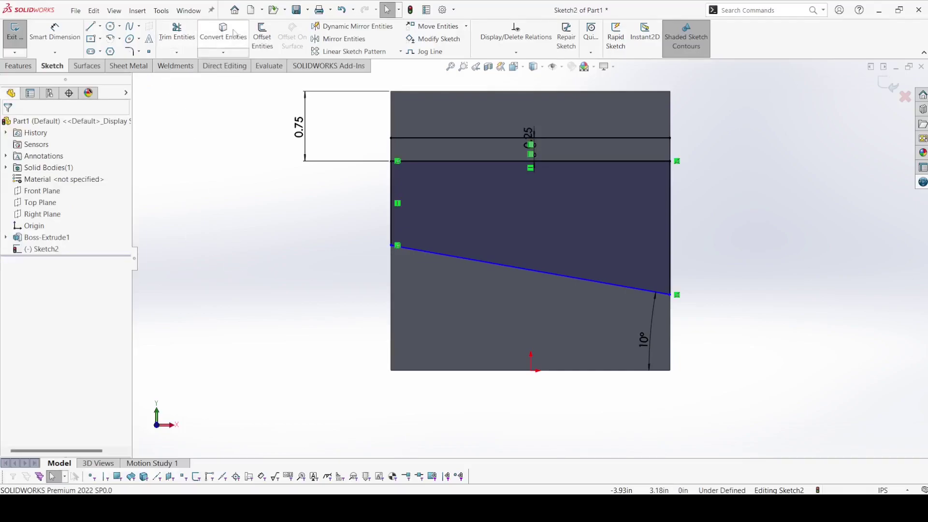
Step: Offset the sloped line, then undo that offset
{"action": "left_click", "coordinate": [262, 36]}
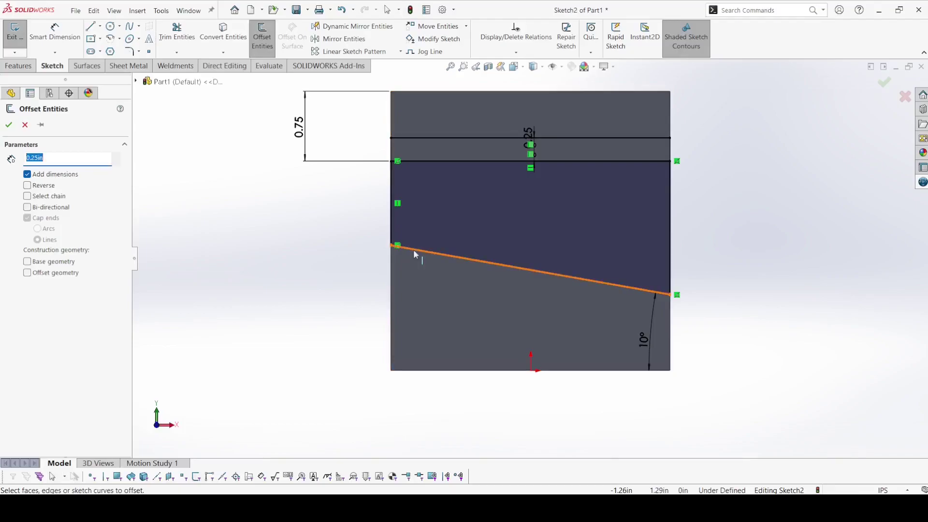
{"action": "left_click", "coordinate": [414, 252]}
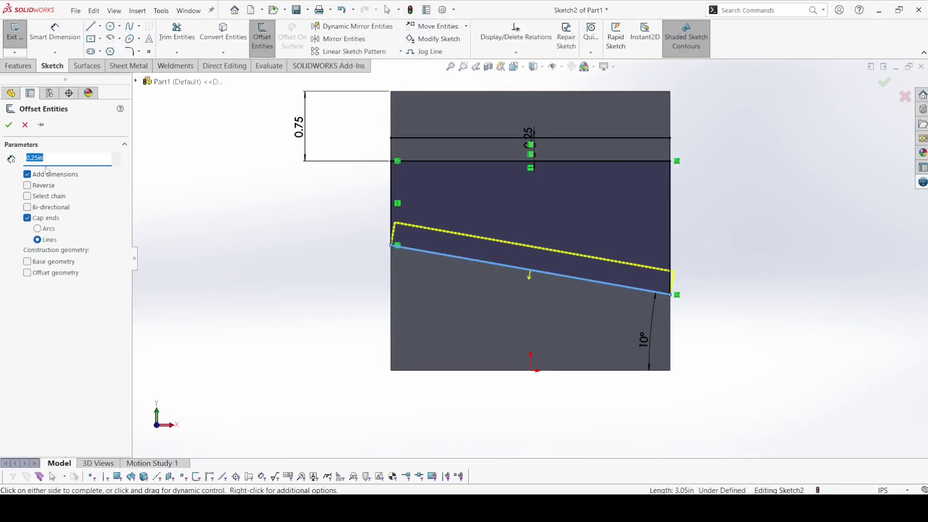
{"action": "left_click", "coordinate": [9, 126]}
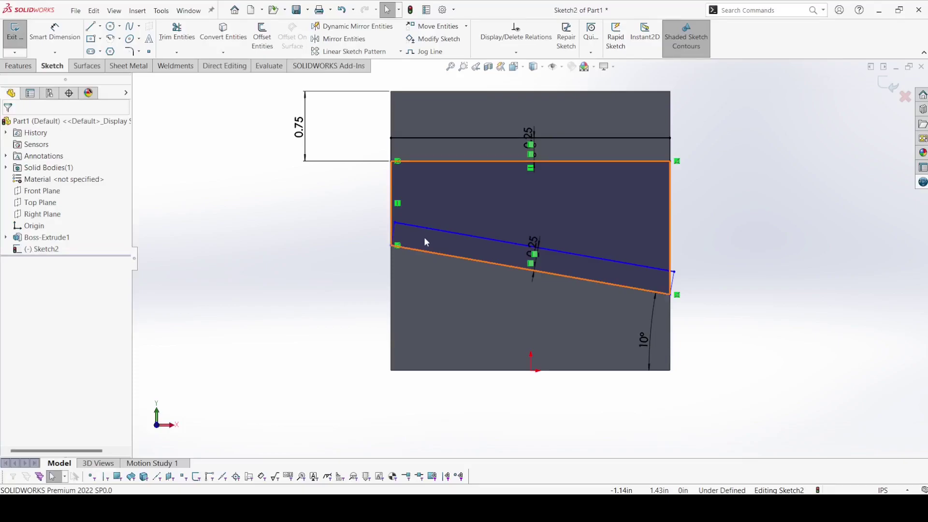
{"action": "key", "text": "ctrl+z"}
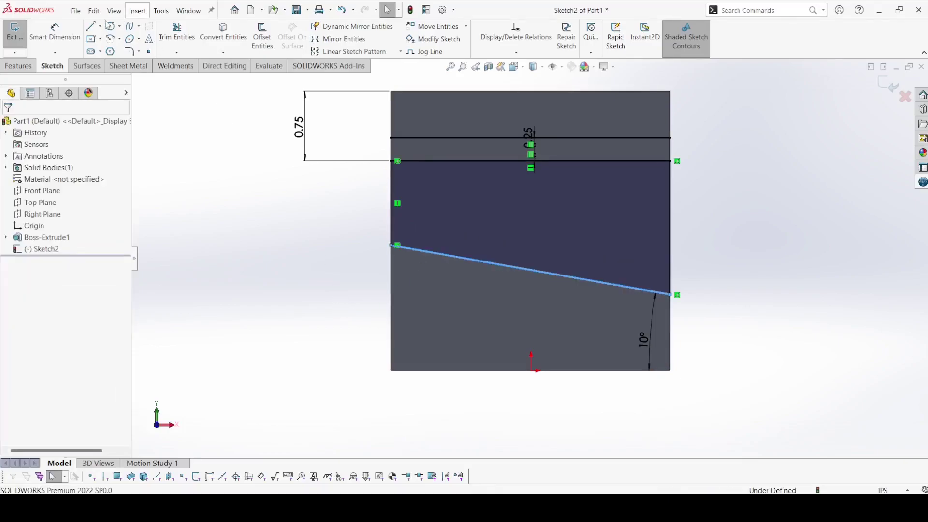
Step: Draw a new line across the face and make it parallel to the 10° line
{"action": "key", "text": "Escape"}
{"action": "key", "text": "l"}
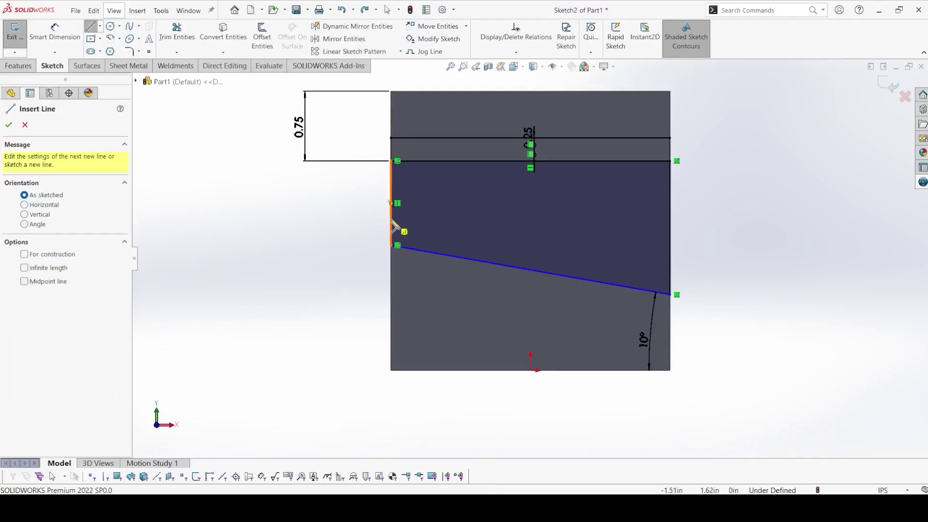
{"action": "left_click", "coordinate": [391, 220]}
{"action": "left_click", "coordinate": [676, 274]}
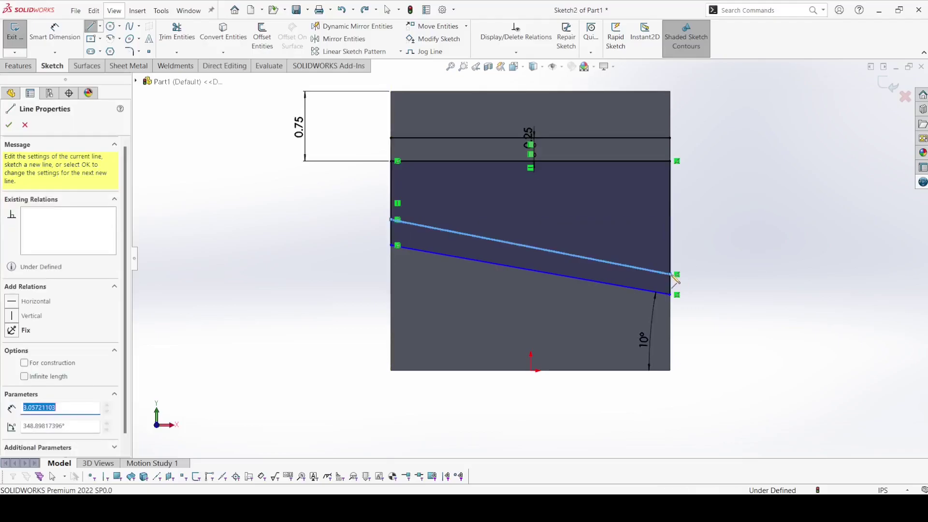
{"action": "right_click", "coordinate": [675, 274]}
{"action": "left_click", "coordinate": [696, 283]}
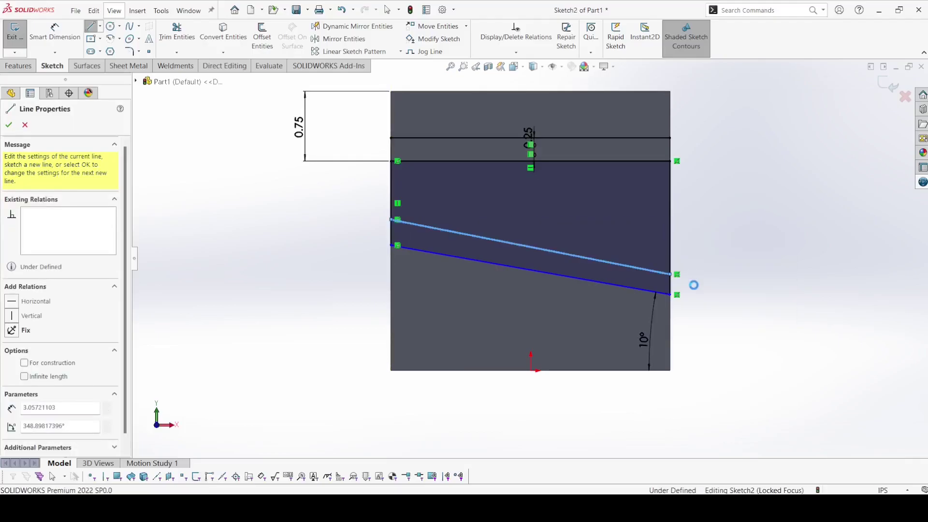
{"action": "left_click", "coordinate": [631, 269]}
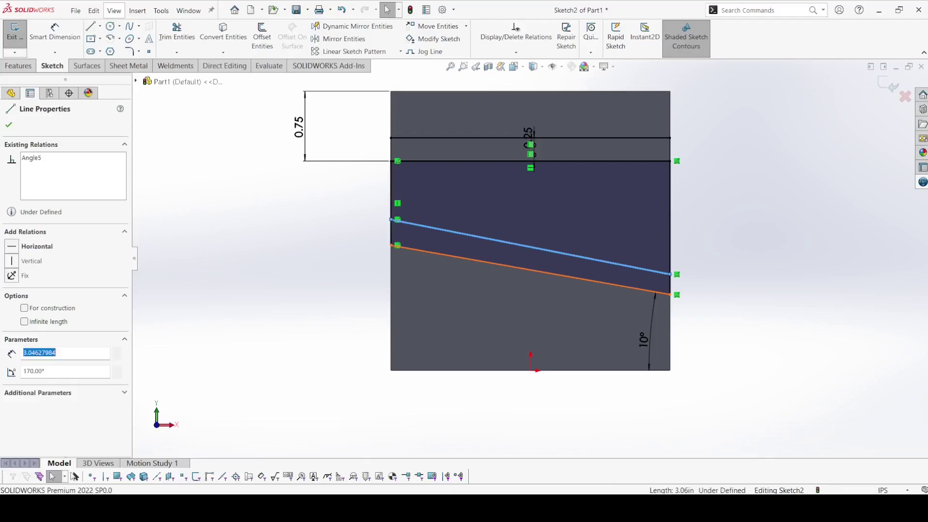
{"action": "left_click", "coordinate": [633, 286], "text": "ctrl"}
{"action": "left_click", "coordinate": [711, 244]}
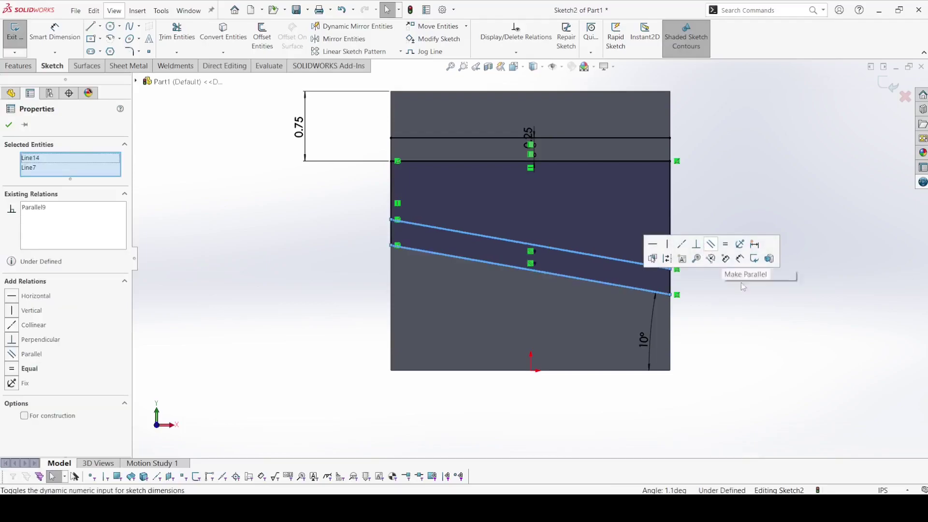
{"action": "left_click", "coordinate": [742, 286]}
Step: Dimension the spacing between the two sloped lines' right endpoints to 0.35 in
{"action": "left_click", "coordinate": [54, 34]}
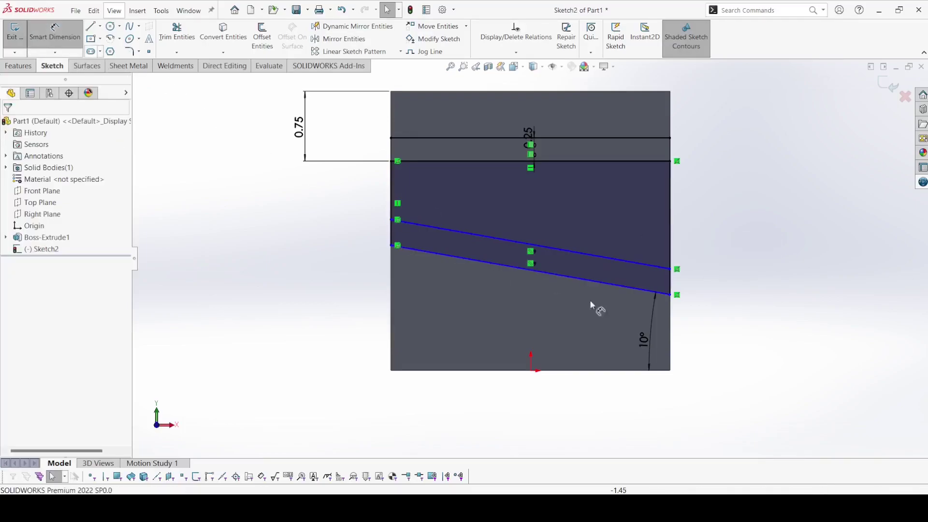
{"action": "left_click", "coordinate": [672, 294]}
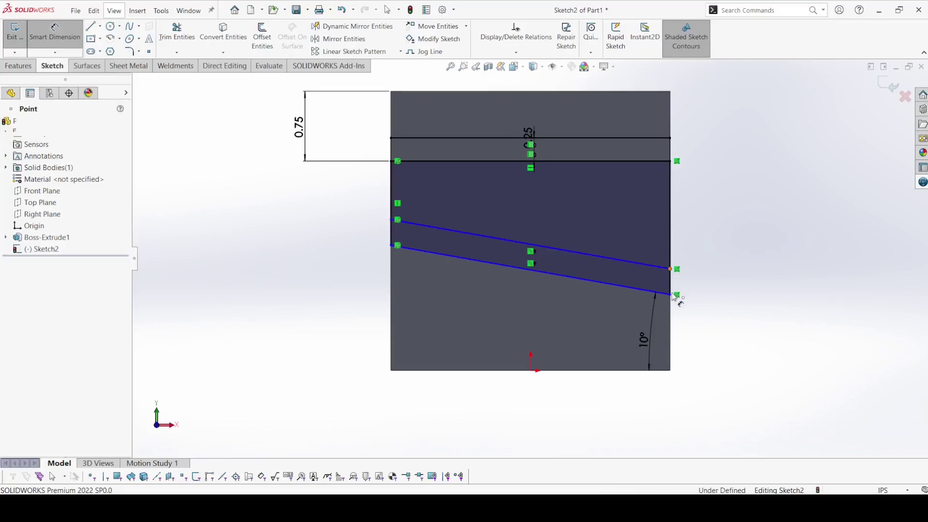
{"action": "left_click", "coordinate": [670, 269]}
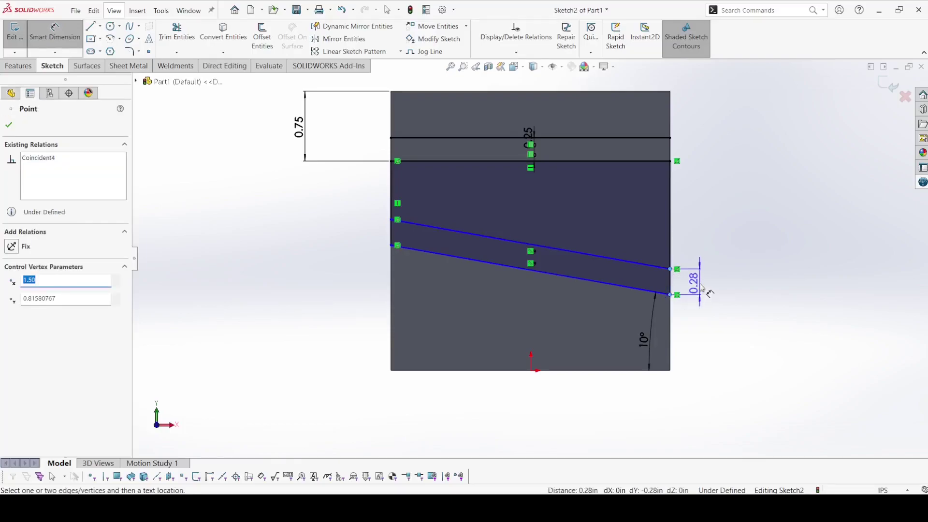
{"action": "left_click", "coordinate": [703, 288]}
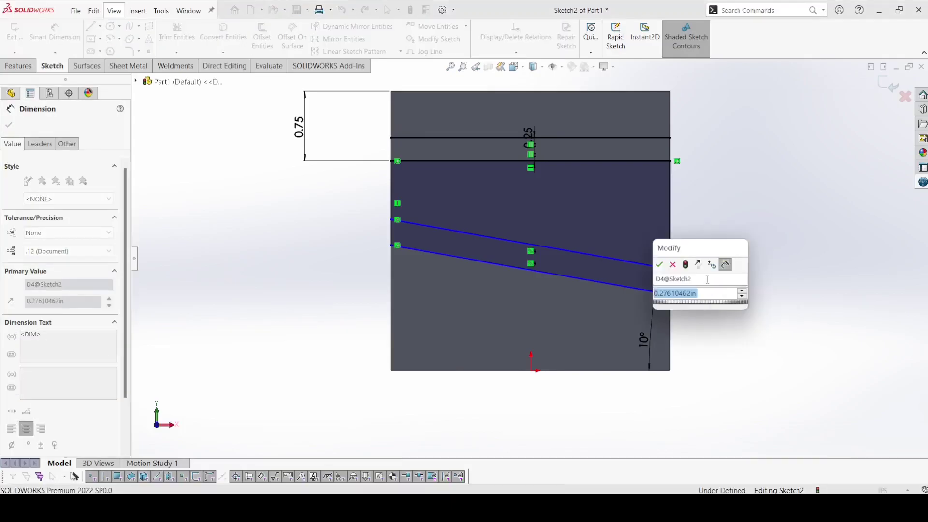
{"action": "type", "text": "0.3"}
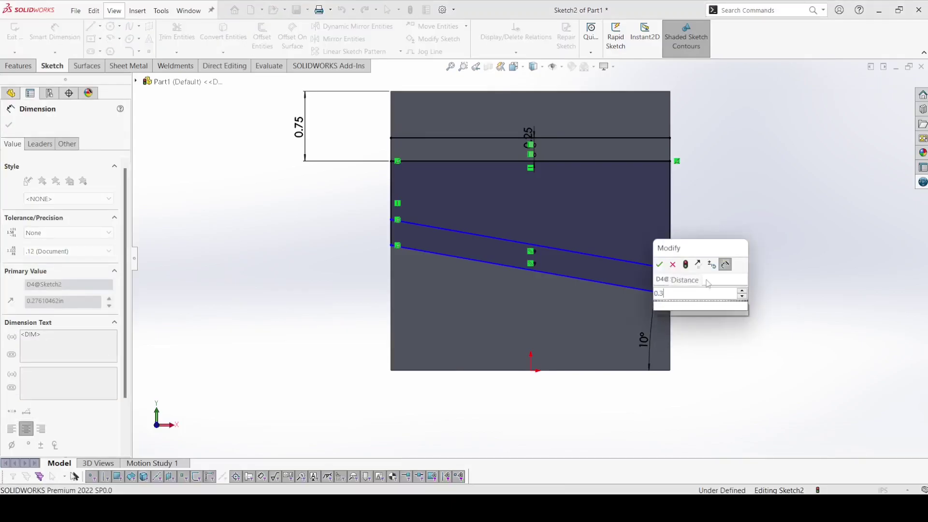
{"action": "type", "text": "5"}
{"action": "key", "text": "Return"}
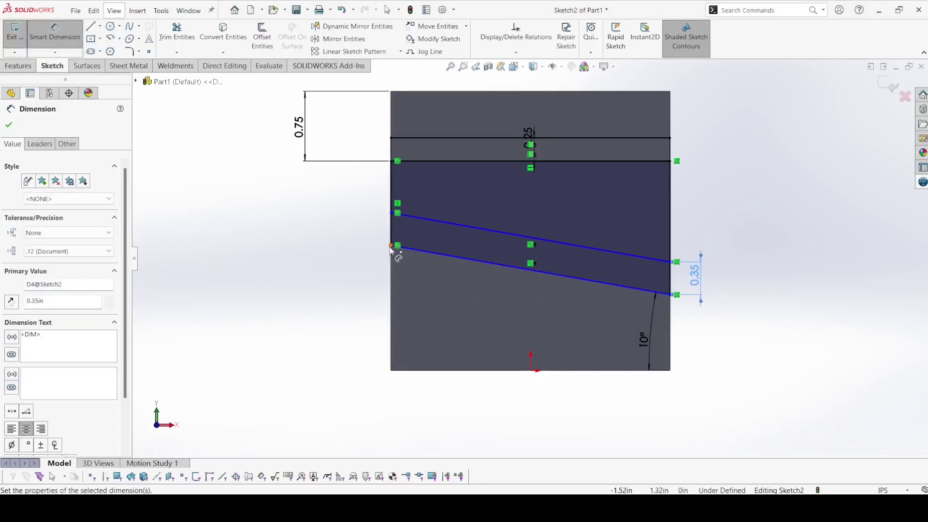
Step: Dimension the lower sloped line's left endpoint 2.00 in from the top edge, fully defining the sketch
{"action": "left_click", "coordinate": [398, 202]}
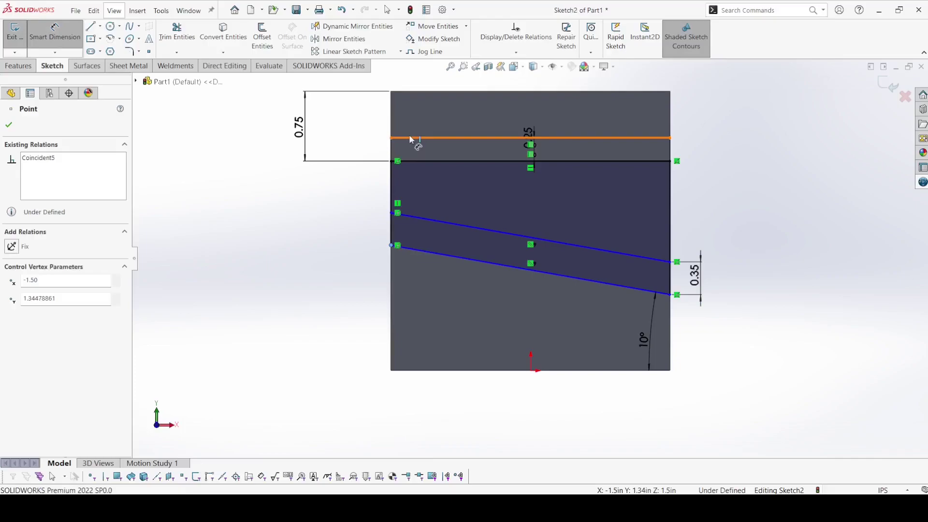
{"action": "left_click", "coordinate": [415, 139]}
{"action": "key", "text": "Escape"}
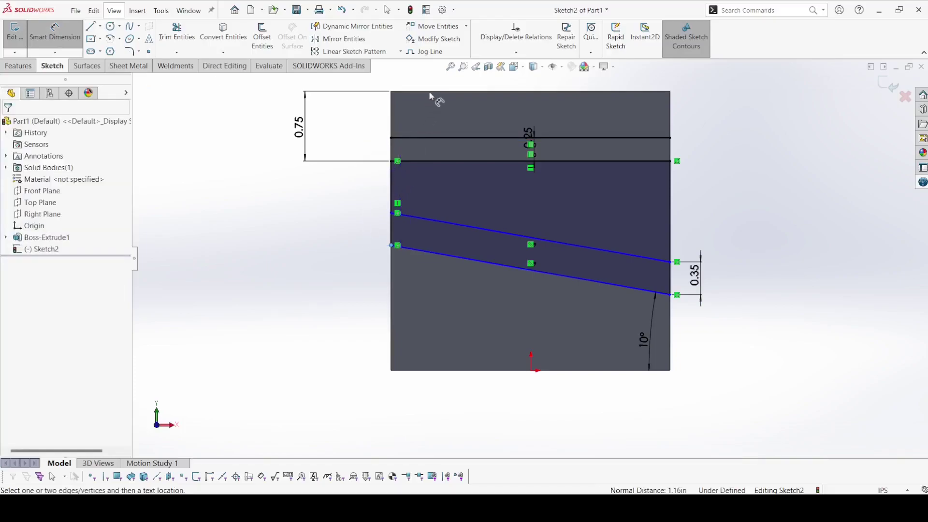
{"action": "left_click", "coordinate": [434, 91]}
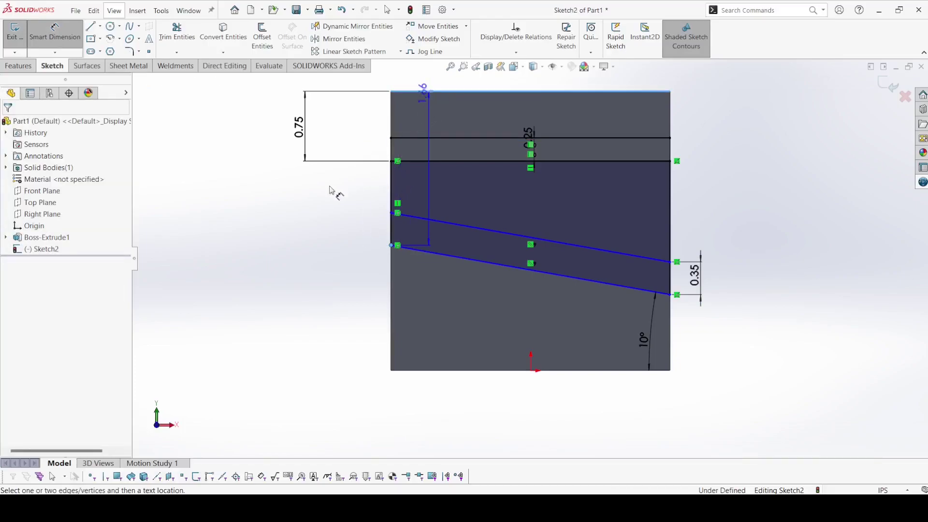
{"action": "left_click", "coordinate": [273, 199]}
{"action": "type", "text": "2"}
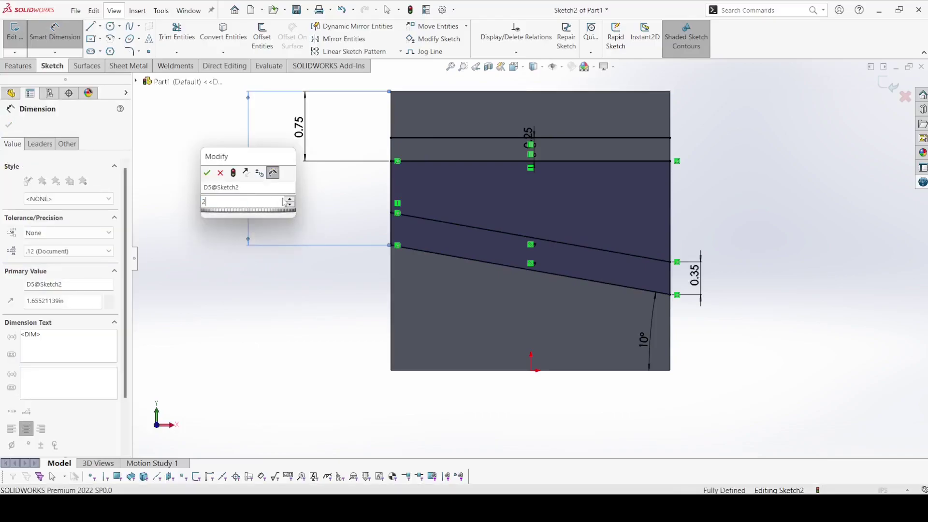
{"action": "key", "text": "Return"}
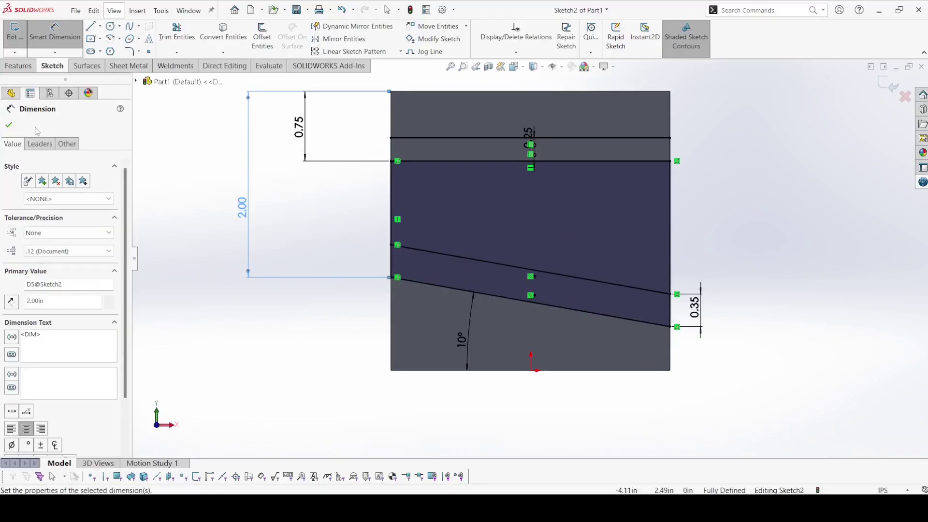
{"action": "left_click", "coordinate": [8, 125]}
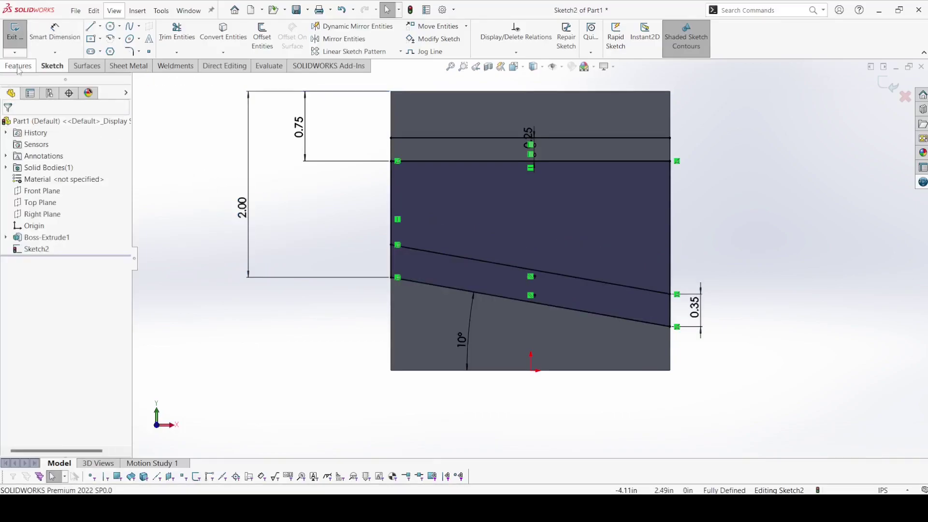
{"action": "left_click", "coordinate": [19, 68]}
Step: Cut a 0.40 in deep blind slot between the sloped lines on the front face
{"action": "left_click", "coordinate": [27, 46]}
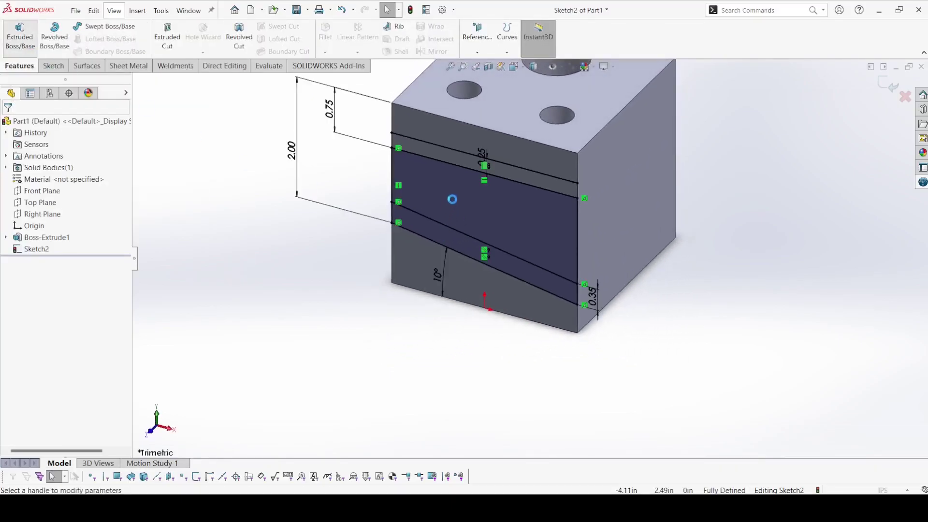
{"action": "left_click", "coordinate": [454, 200]}
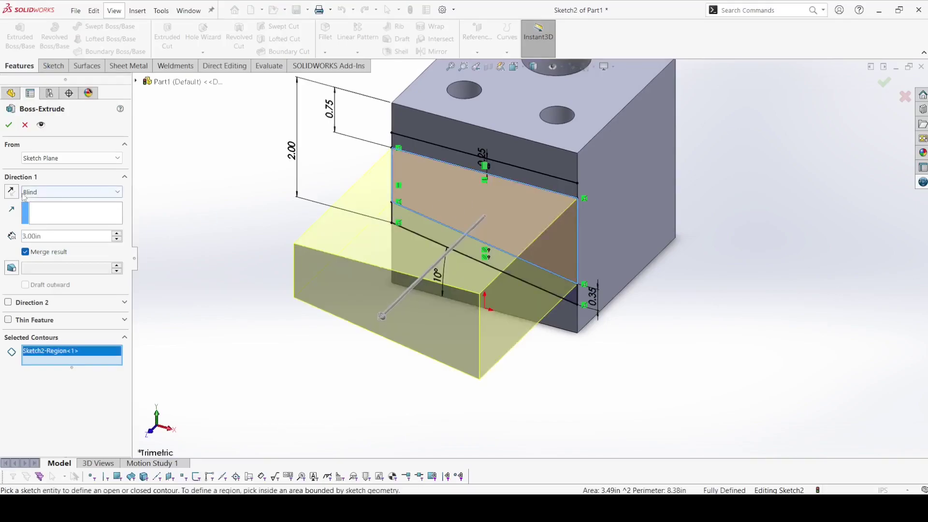
{"action": "left_click", "coordinate": [25, 124]}
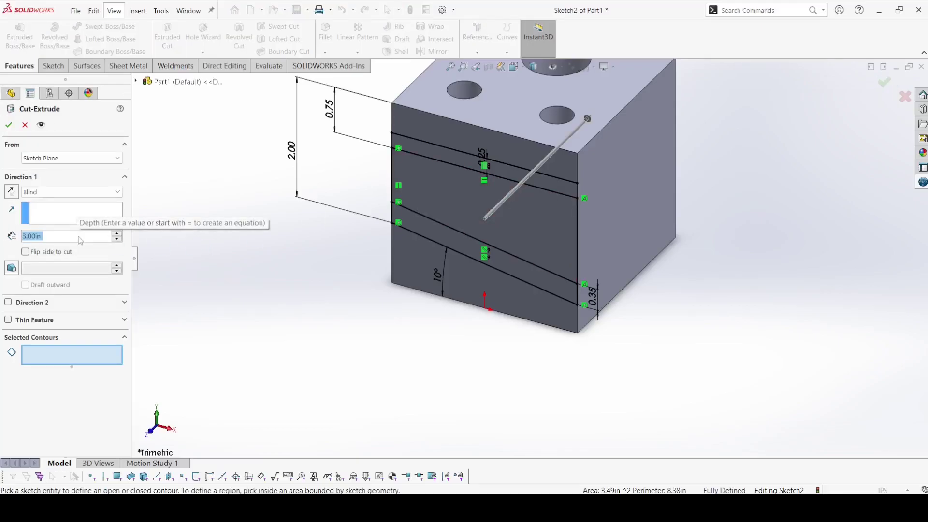
{"action": "type", "text": "0.4"}
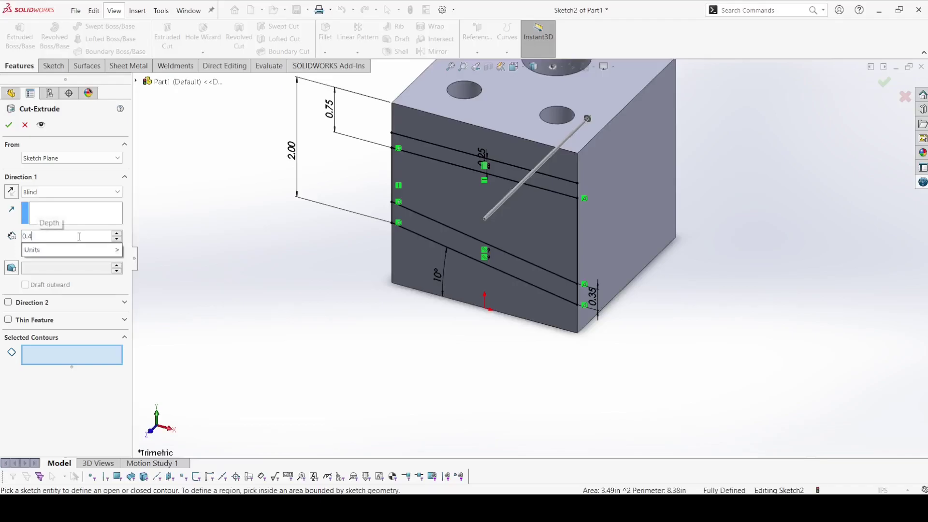
{"action": "key", "text": "Return"}
{"action": "left_click", "coordinate": [445, 187]}
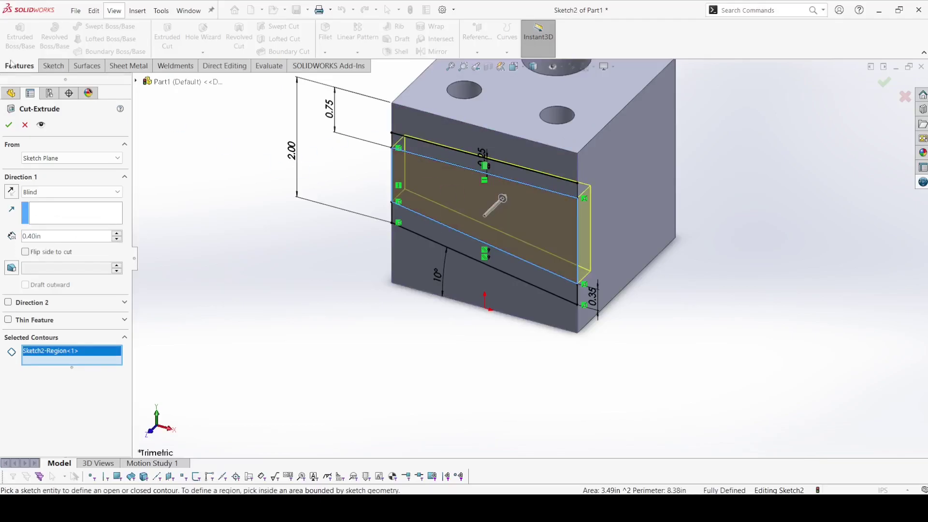
{"action": "left_click", "coordinate": [9, 125]}
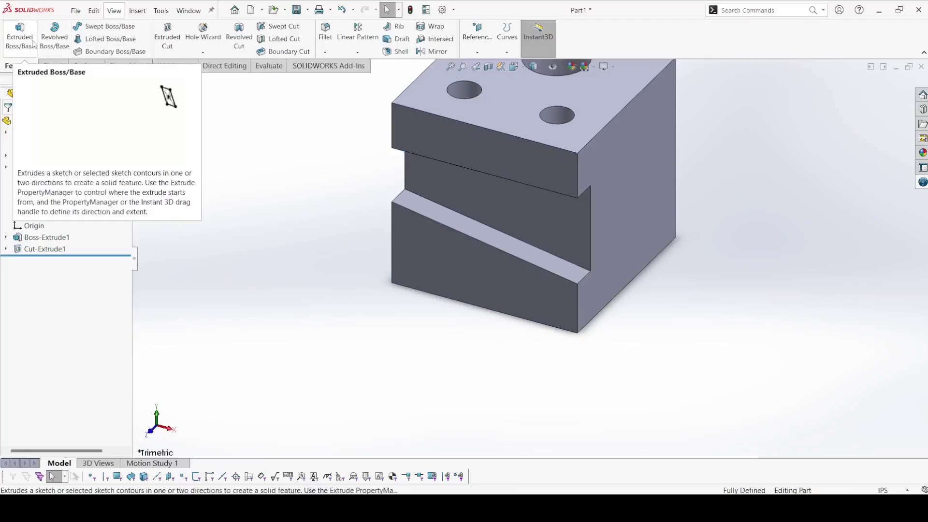
Step: Select three Sketch2 regions for a new extruded cut
{"action": "left_click", "coordinate": [166, 30]}
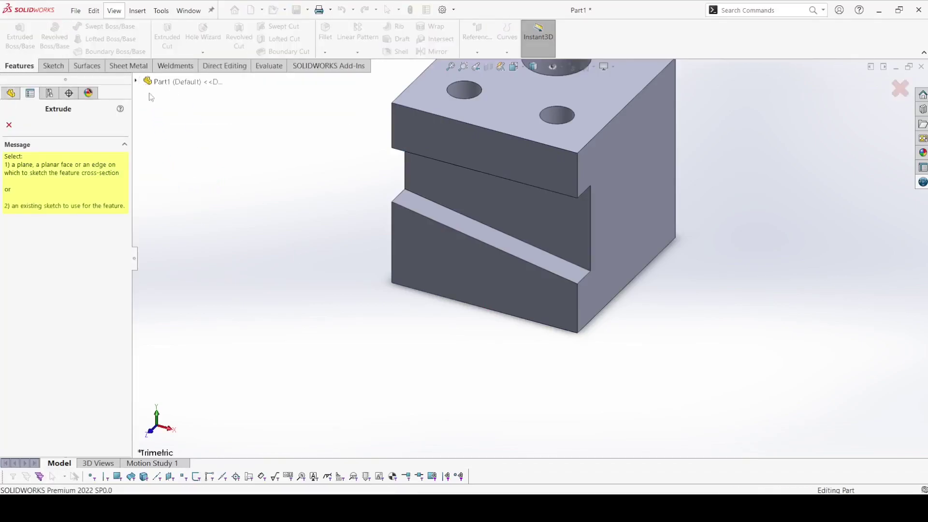
{"action": "left_click", "coordinate": [158, 209]}
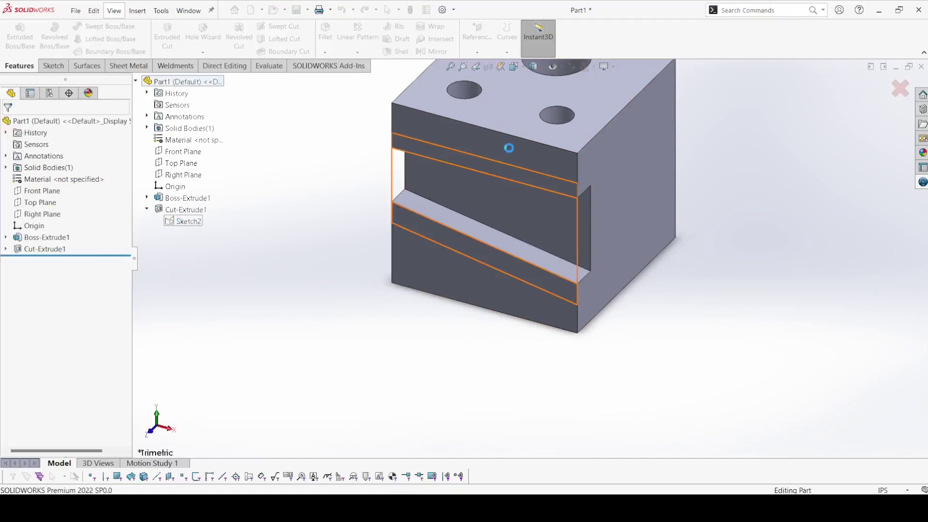
{"action": "left_click", "coordinate": [495, 206]}
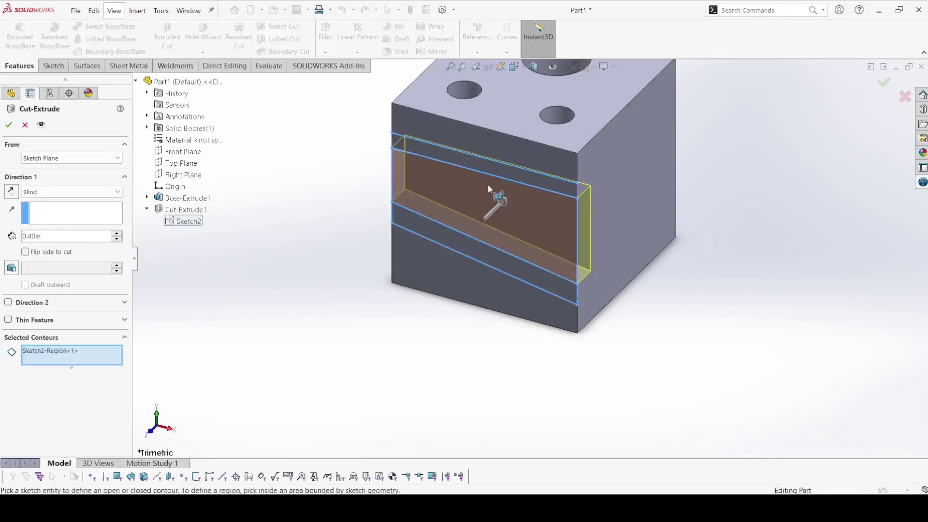
{"action": "left_click", "coordinate": [461, 243]}
{"action": "left_click", "coordinate": [420, 147]}
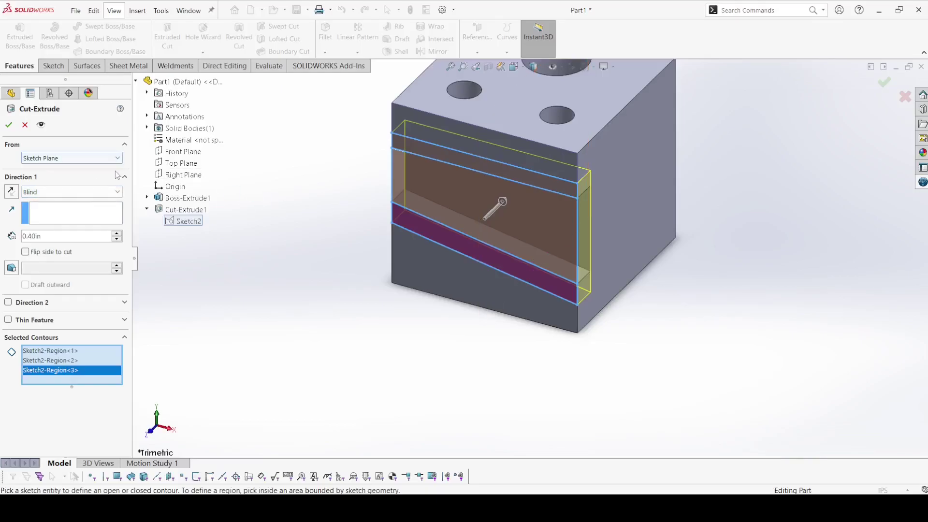
Step: Start the cut from the block's face with a 0.80 in blind depth
{"action": "left_click", "coordinate": [89, 162]}
{"action": "left_click", "coordinate": [73, 174]}
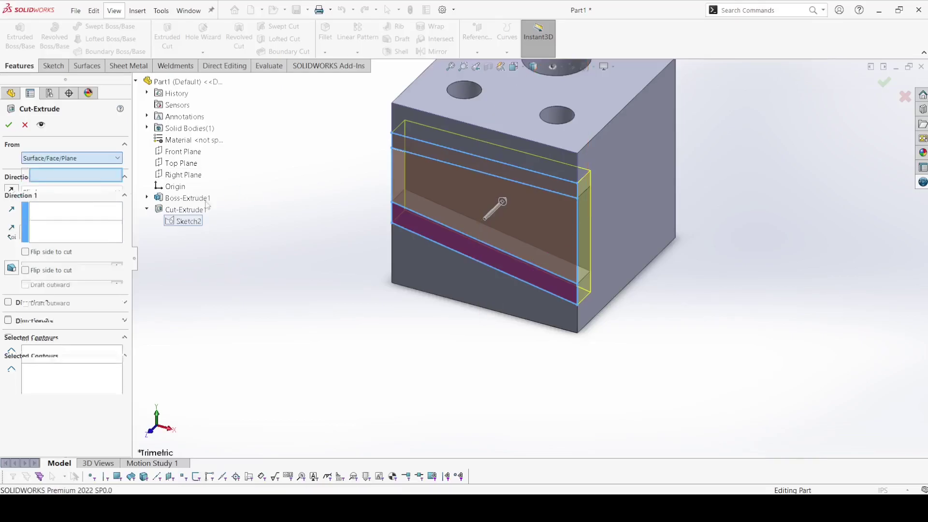
{"action": "left_click", "coordinate": [572, 217]}
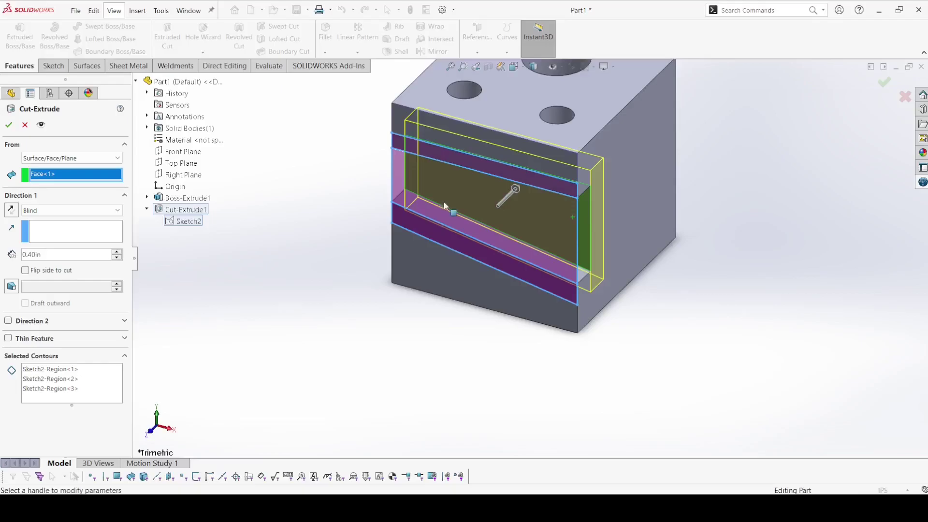
{"action": "left_click", "coordinate": [54, 214]}
{"action": "type", "text": "0.8"}
{"action": "key", "text": "Return"}
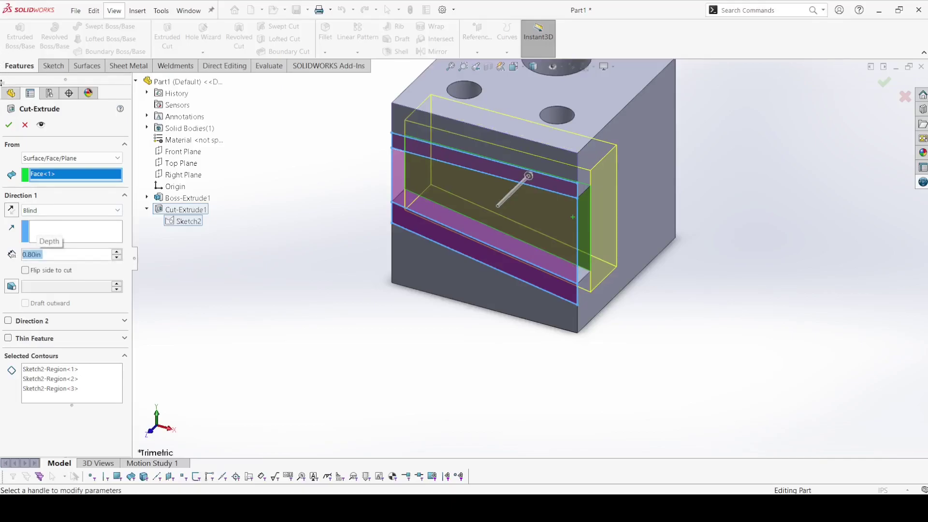
{"action": "left_click", "coordinate": [7, 125]}
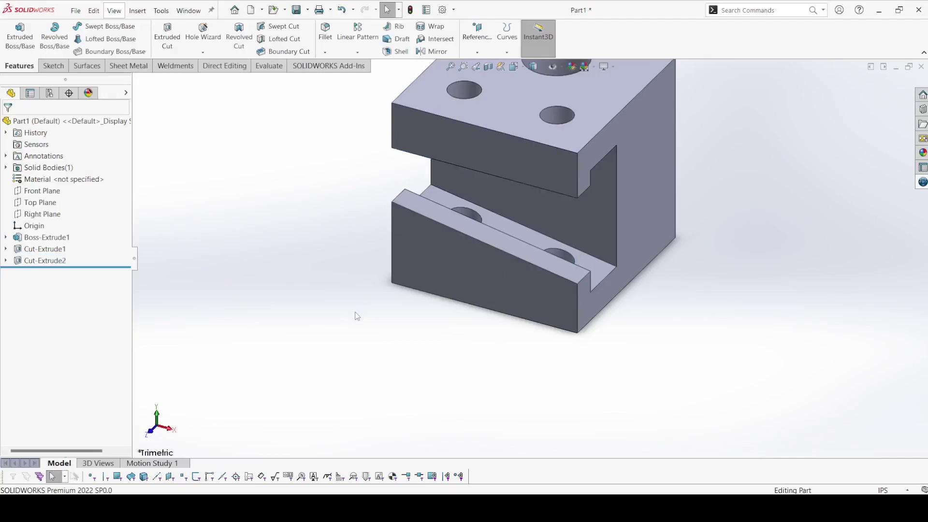
Step: Round six block edges with 0.10 in fillets, checking them in full preview
{"action": "middle_click_drag", "start_coordinate": [341, 298], "coordinate": [321, 285]}
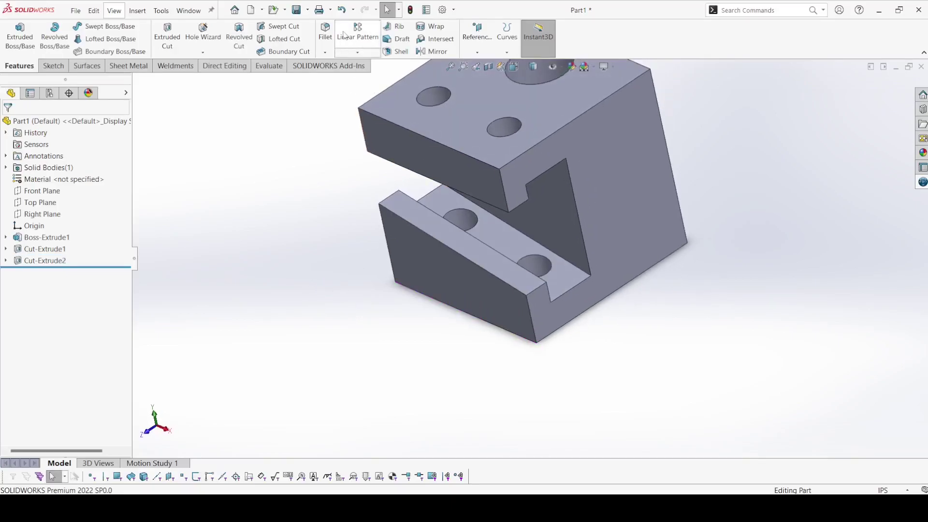
{"action": "left_click", "coordinate": [664, 130]}
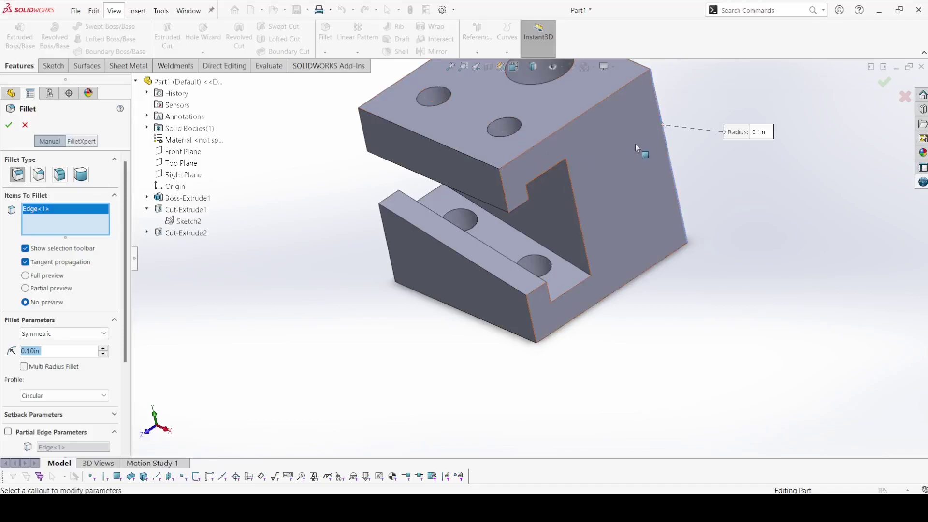
{"action": "left_click", "coordinate": [526, 306]}
{"action": "left_click", "coordinate": [557, 279]}
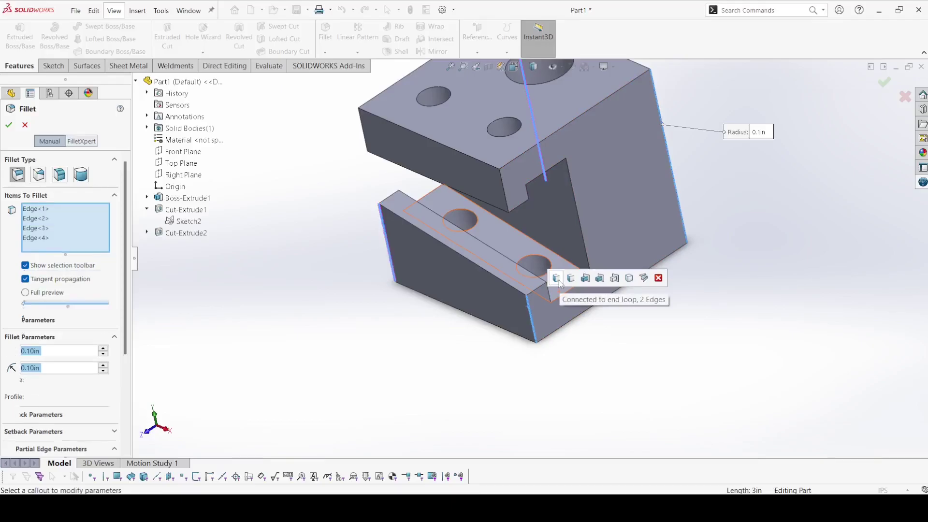
{"action": "left_click", "coordinate": [504, 193]}
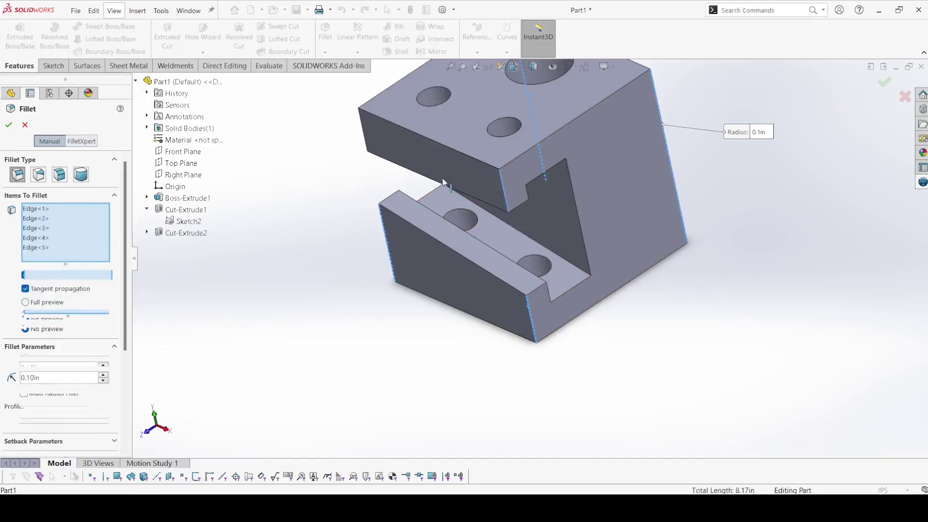
{"action": "left_click", "coordinate": [364, 133]}
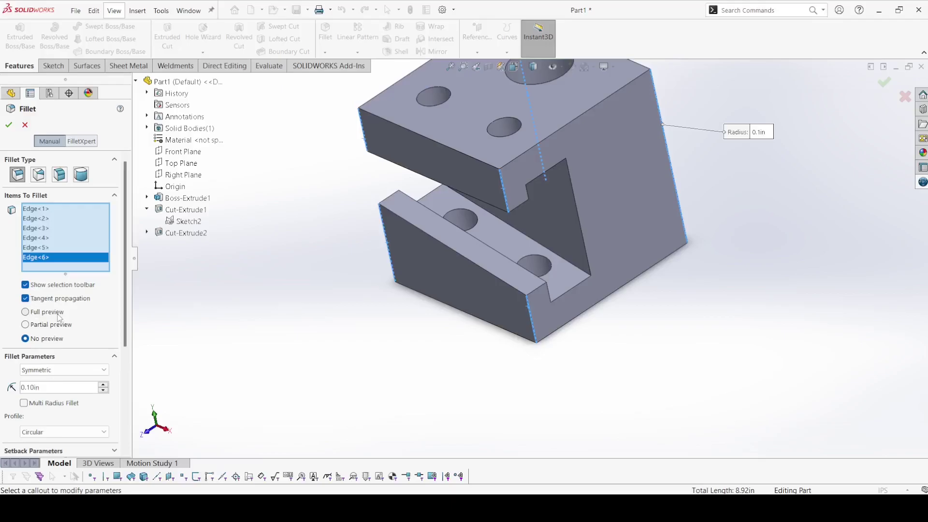
{"action": "left_click", "coordinate": [58, 313]}
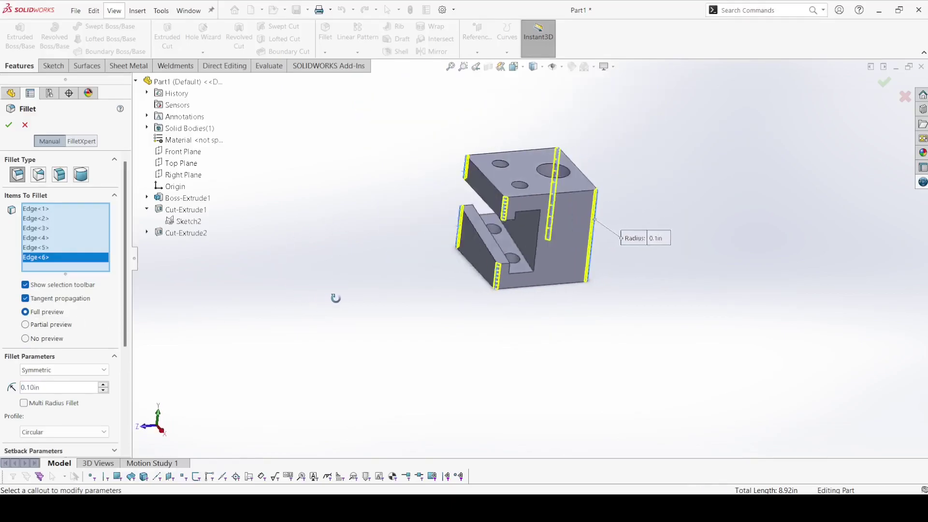
{"action": "middle_click_drag", "start_coordinate": [335, 298], "coordinate": [359, 293]}
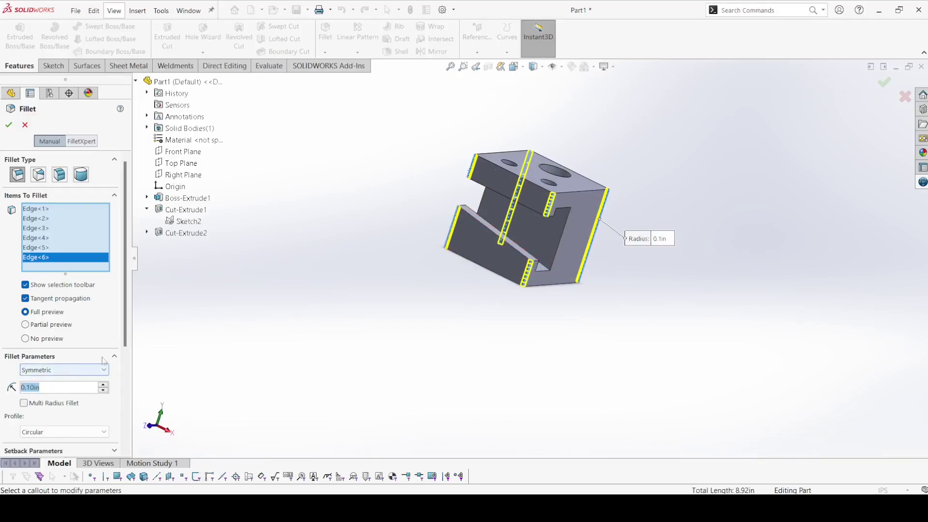
{"action": "key", "text": "Return"}
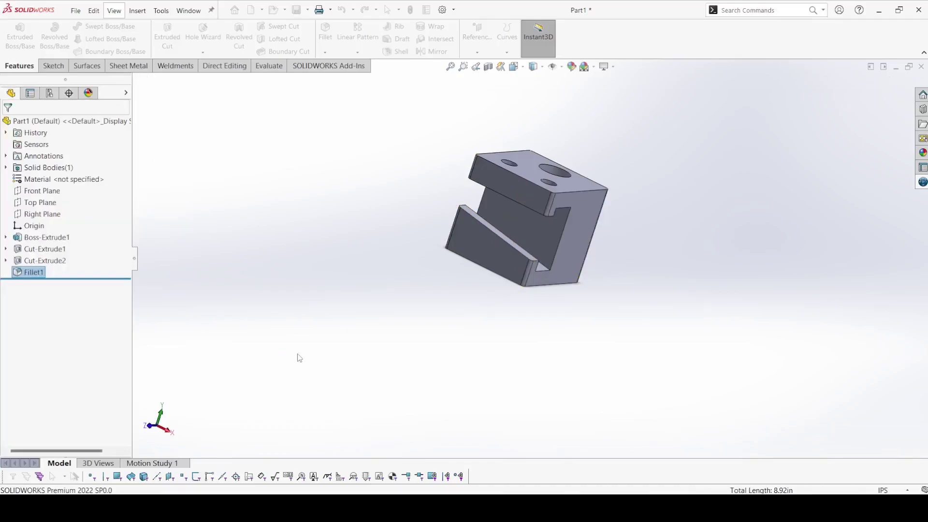
Step: Apply a cyan body appearance to the Fillet1 solid body
{"action": "mouse_move", "coordinate": [343, 364]}
{"action": "middle_mouse_down"}
{"action": "mouse_move", "coordinate": [275, 373]}
{"action": "mouse_move", "coordinate": [321, 410]}
{"action": "middle_mouse_up"}
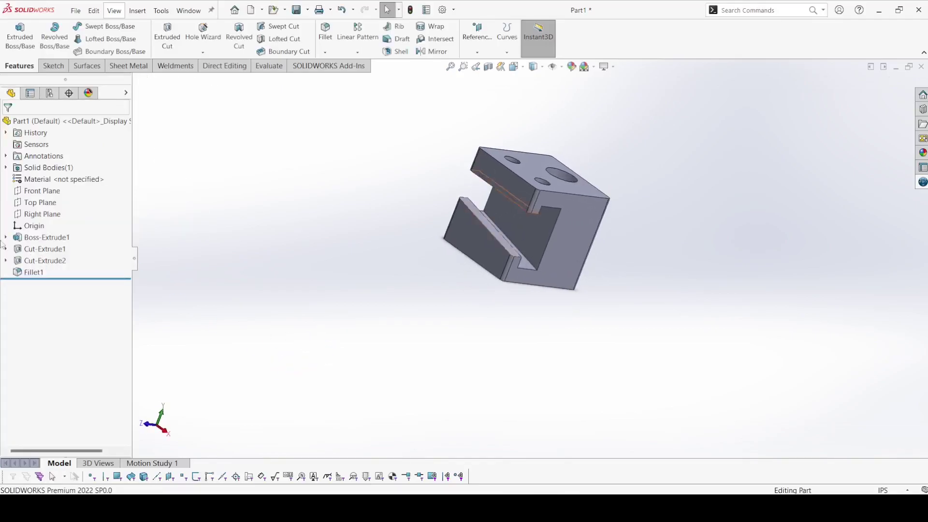
{"action": "left_click", "coordinate": [6, 167]}
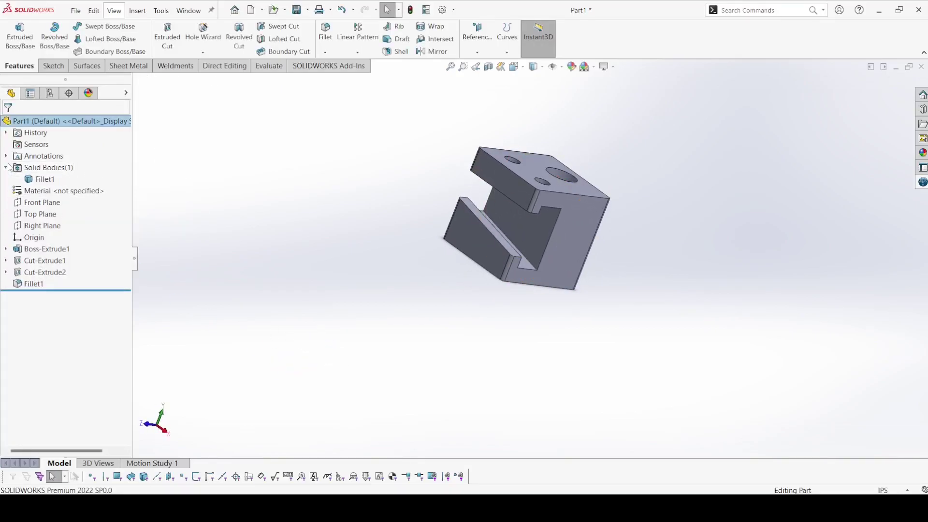
{"action": "left_click", "coordinate": [57, 179]}
{"action": "left_click", "coordinate": [119, 161]}
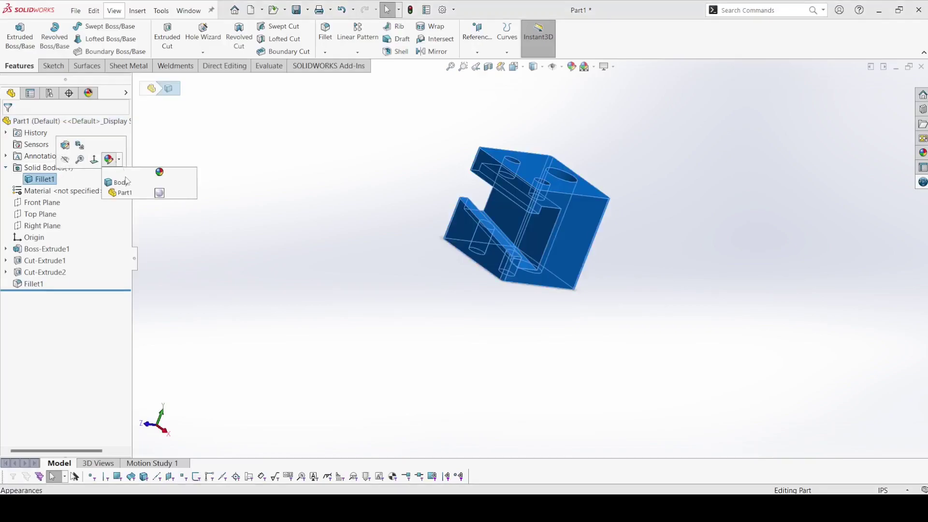
{"action": "left_click", "coordinate": [125, 182]}
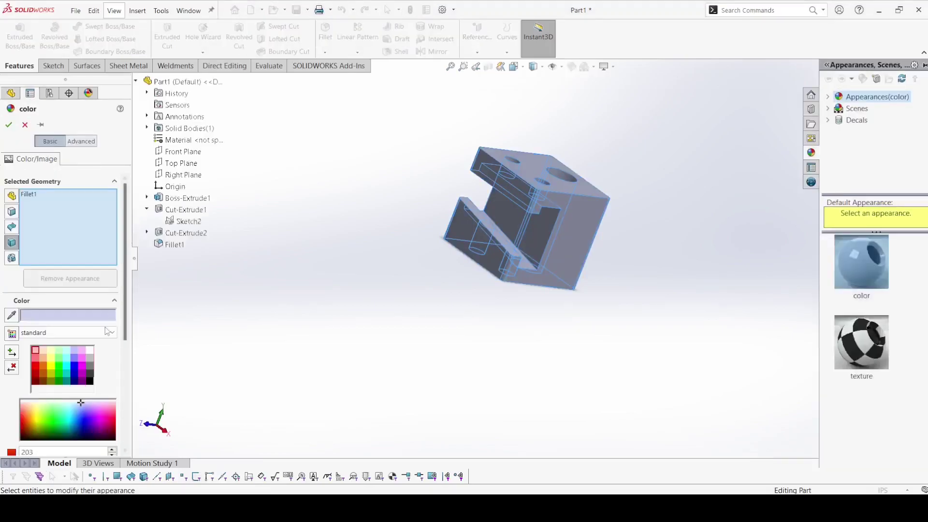
{"action": "left_click", "coordinate": [66, 367]}
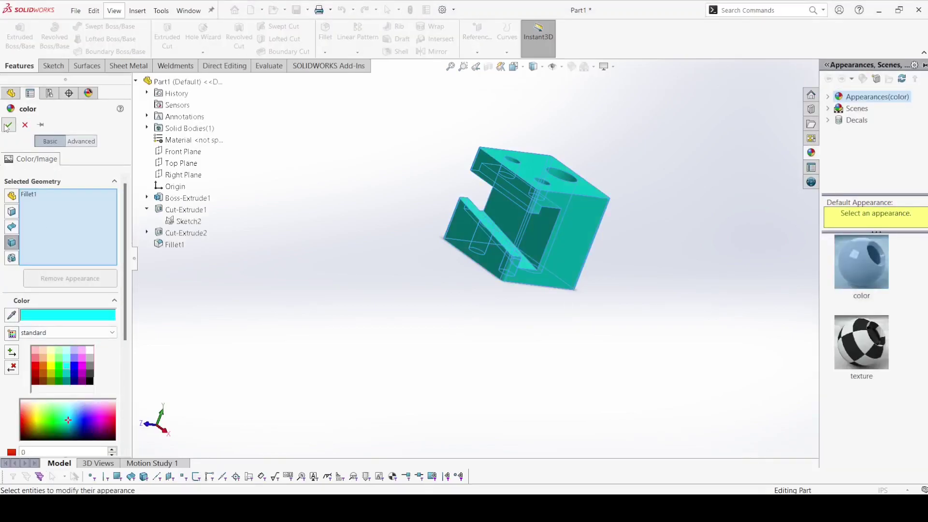
{"action": "left_click", "coordinate": [8, 125]}
{"action": "mouse_move", "coordinate": [324, 286]}
{"action": "middle_mouse_down"}
{"action": "mouse_move", "coordinate": [481, 253]}
{"action": "mouse_move", "coordinate": [521, 147]}
{"action": "mouse_move", "coordinate": [545, 197]}
{"action": "middle_mouse_up"}
{"action": "scroll", "coordinate": [545, 196], "scroll_direction": "down", "scroll_amount": 3}
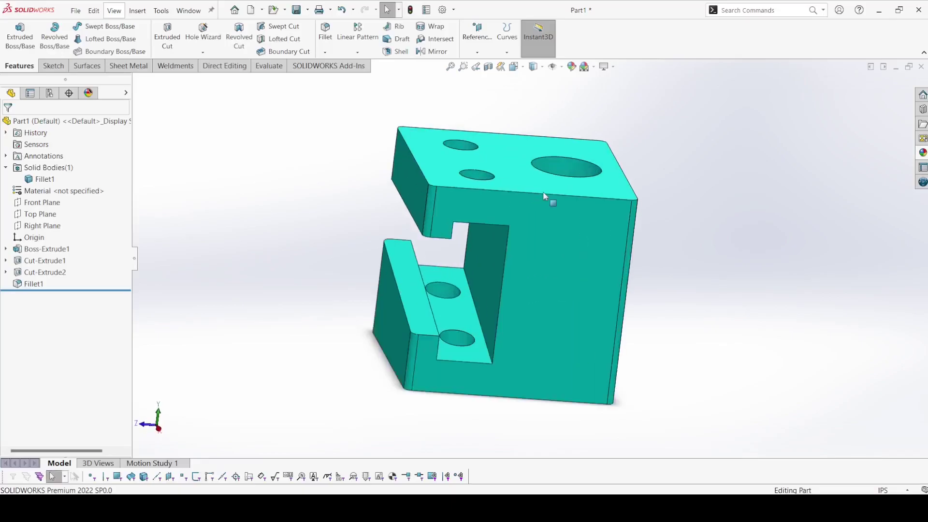
Step: Give the large hole's face a grey appearance
{"action": "left_click", "coordinate": [557, 168]}
{"action": "right_click", "coordinate": [557, 167]}
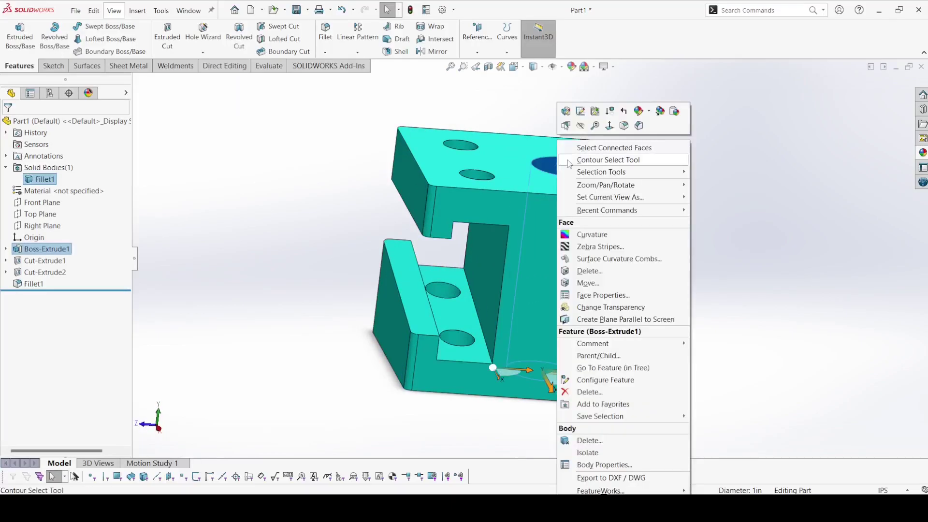
{"action": "left_click", "coordinate": [650, 112]}
{"action": "left_click", "coordinate": [658, 134]}
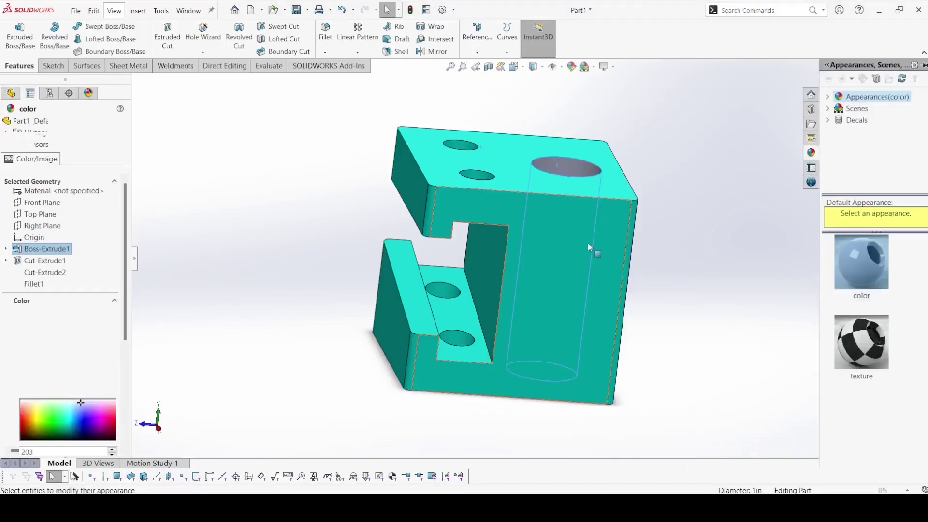
{"action": "left_click", "coordinate": [89, 358]}
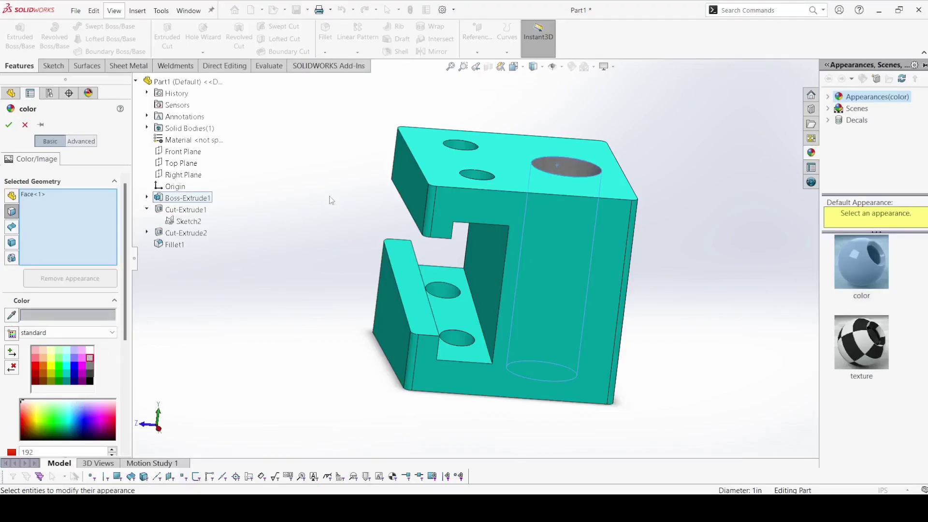
Step: Add the remaining hole faces to the grey appearance and show the part isometric
{"action": "left_click", "coordinate": [461, 146]}
{"action": "left_click", "coordinate": [478, 175]}
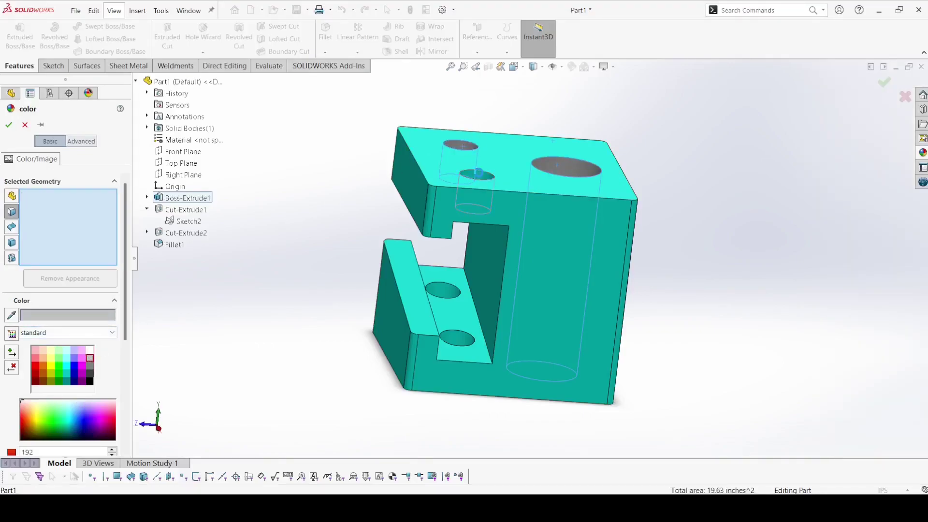
{"action": "left_click", "coordinate": [442, 291]}
{"action": "left_click", "coordinate": [472, 342]}
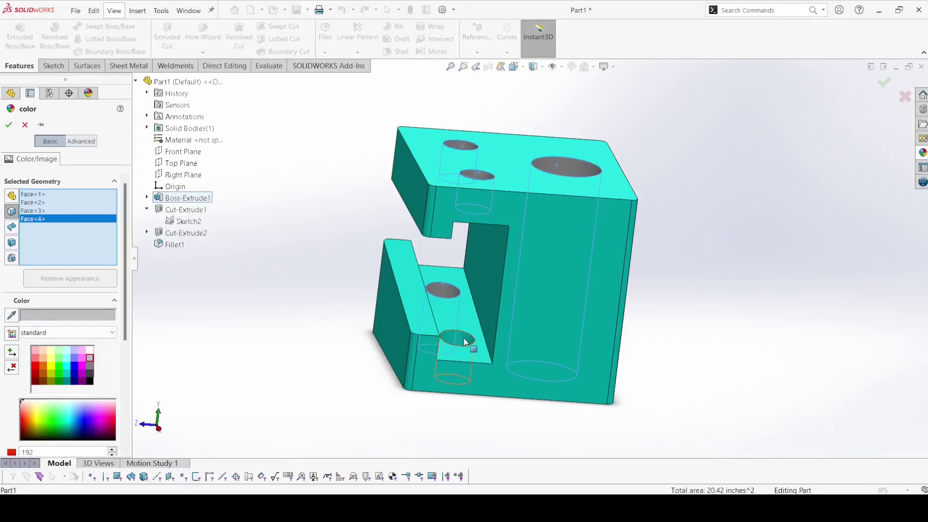
{"action": "left_click", "coordinate": [473, 342]}
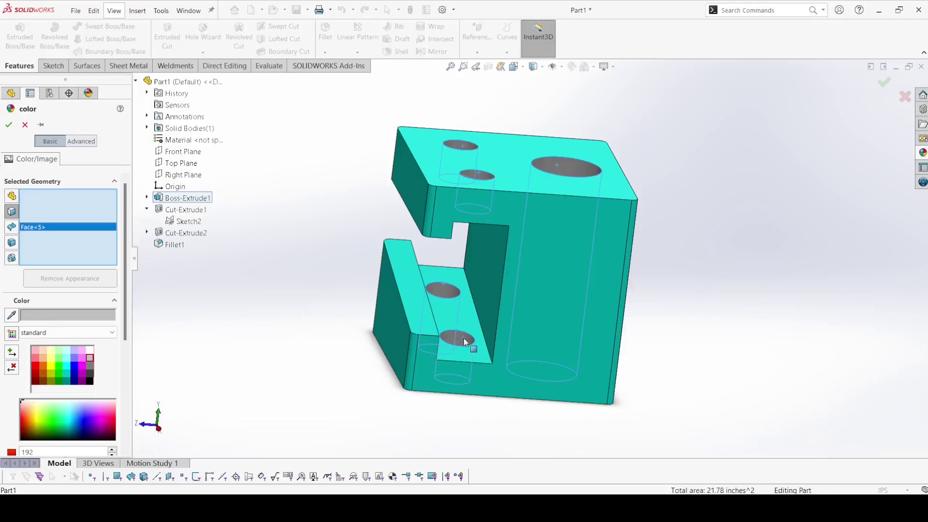
{"action": "left_click", "coordinate": [8, 123]}
{"action": "left_click", "coordinate": [517, 68]}
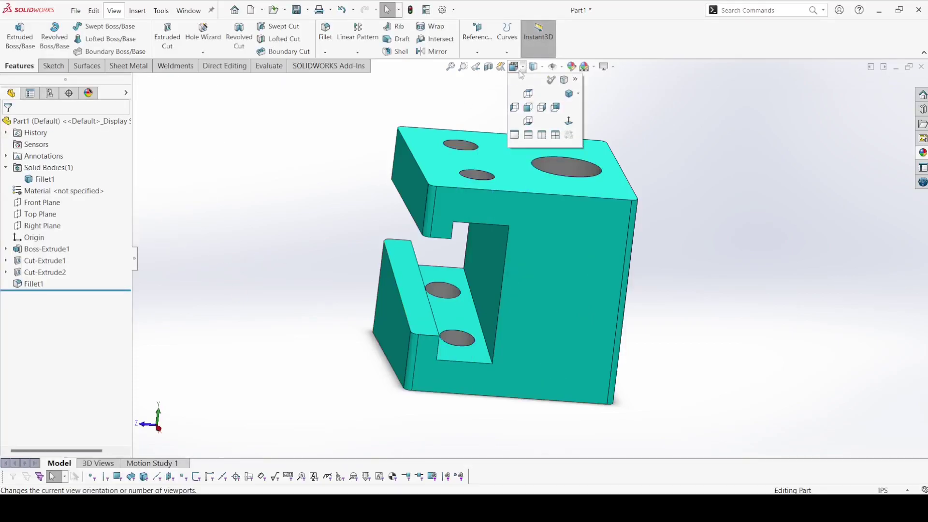
{"action": "left_click", "coordinate": [569, 95]}
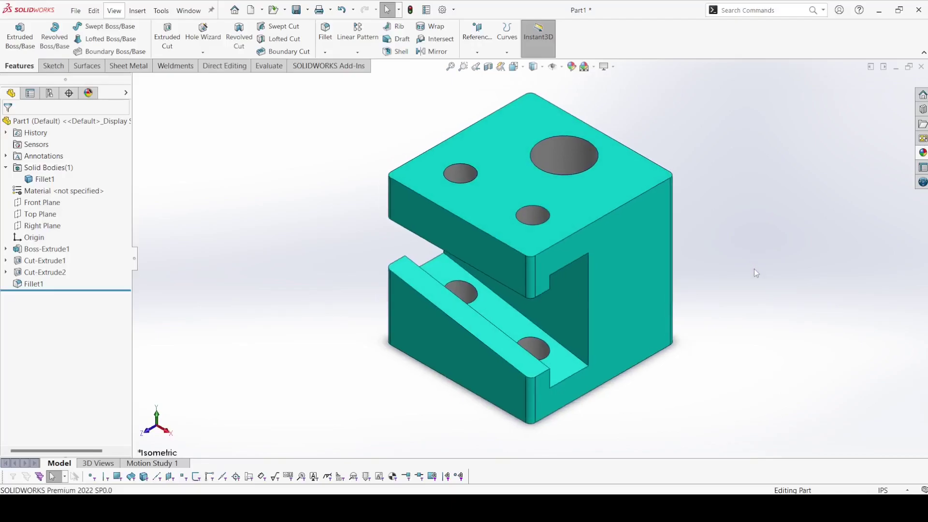